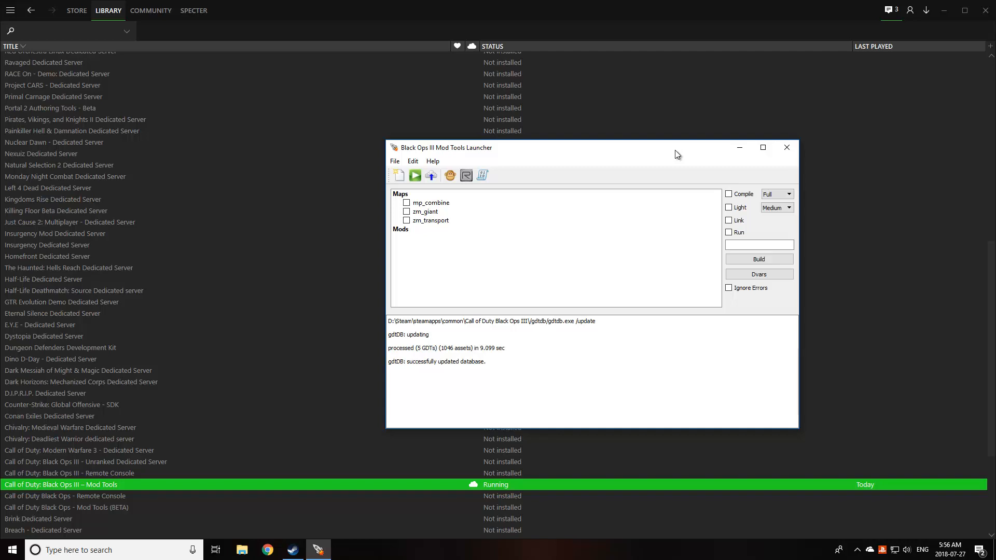
pyautogui.moveTo(675, 154); pyautogui.dragTo(739, 126)
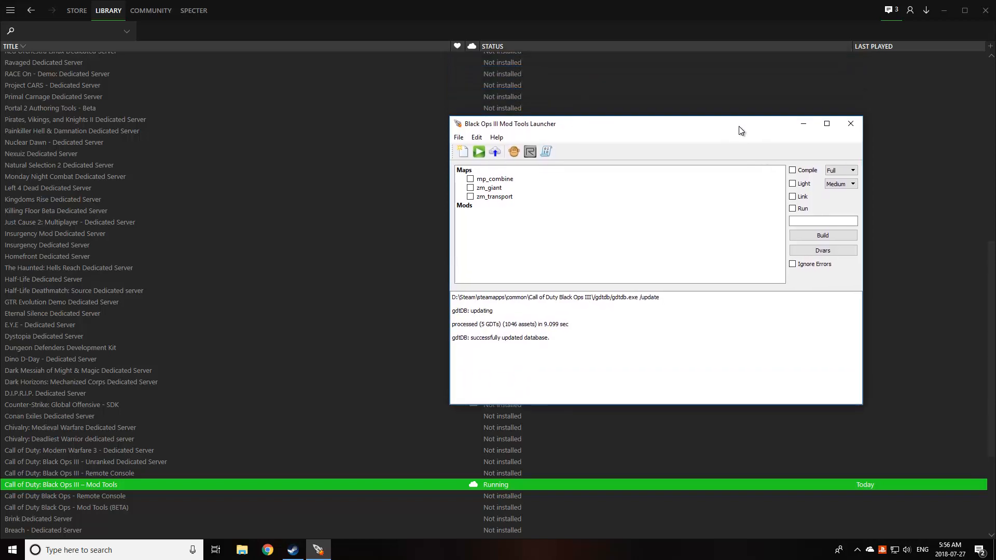
pyautogui.moveTo(739, 126); pyautogui.dragTo(732, 142)
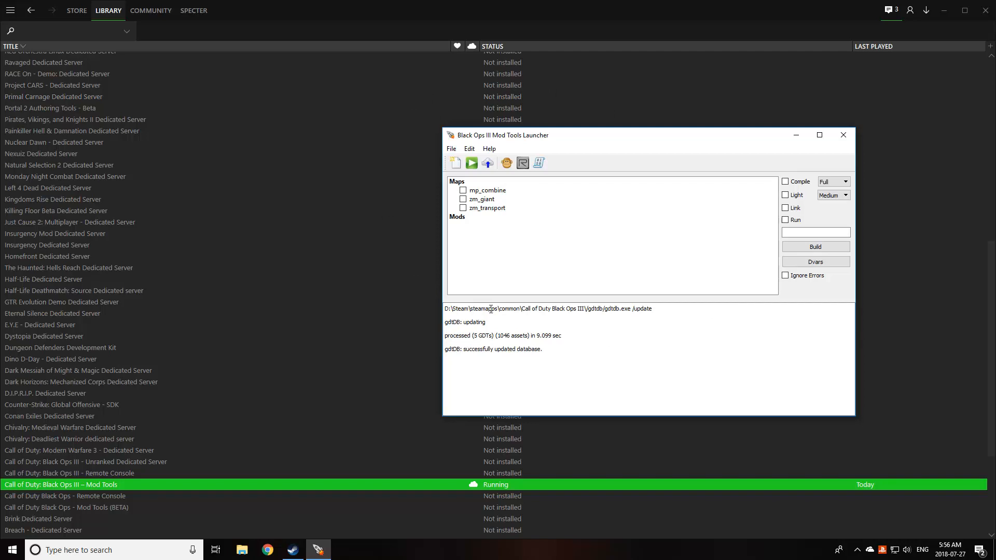
pyautogui.click(488, 166)
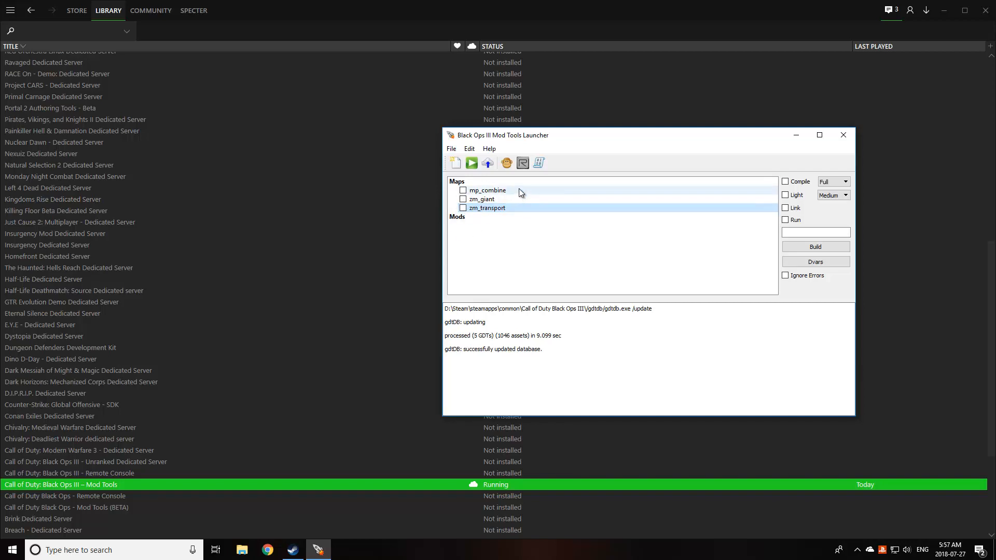
# Try to create a new map named zm_yt with the MP Mod Level template
pyautogui.click(455, 163)
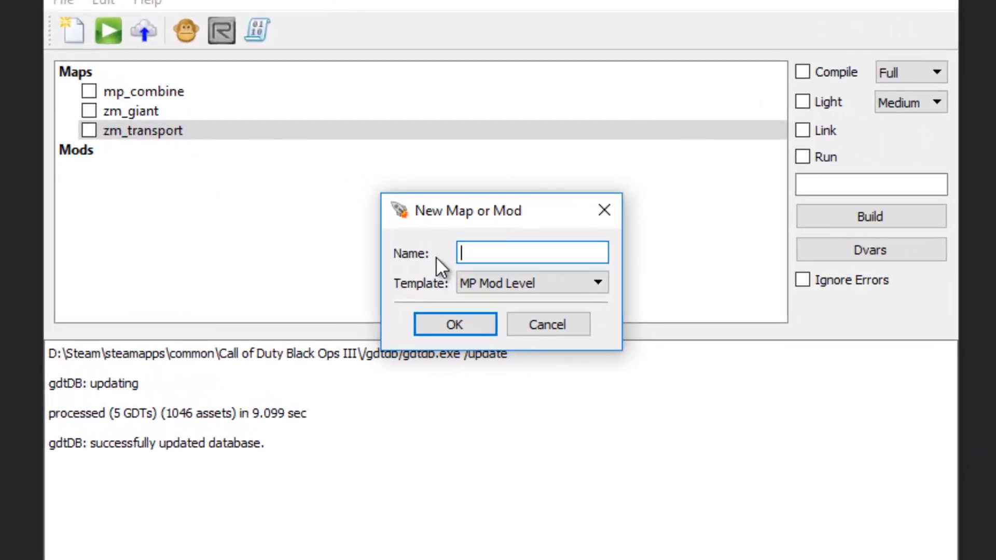
pyautogui.write('zm_yt')
pyautogui.click(484, 324)
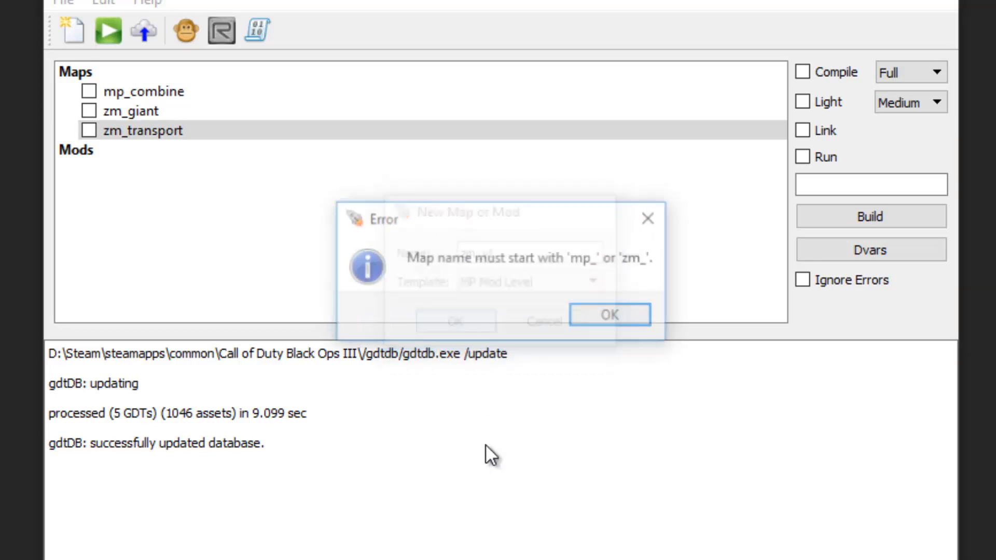
pyautogui.click(601, 323)
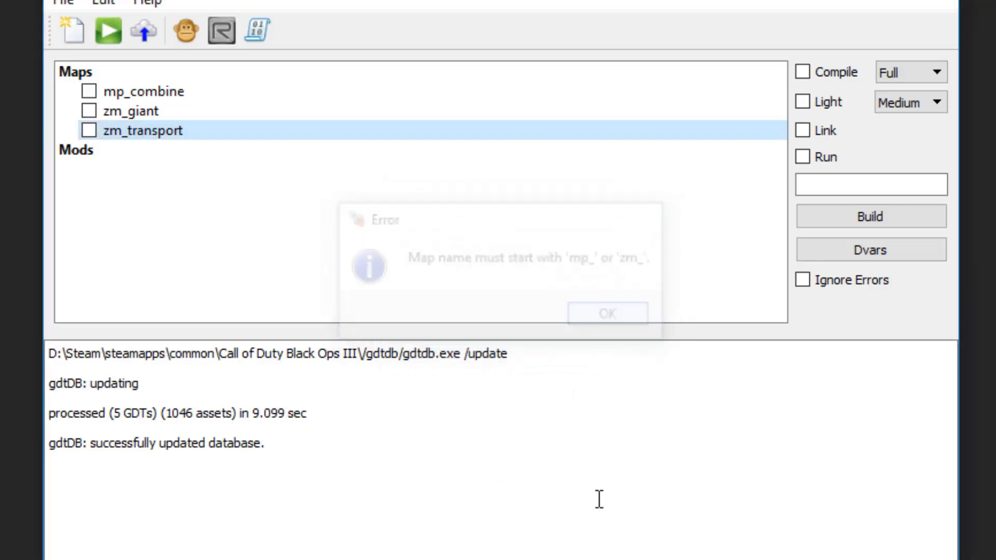
pyautogui.click(82, 42)
pyautogui.write('zm')
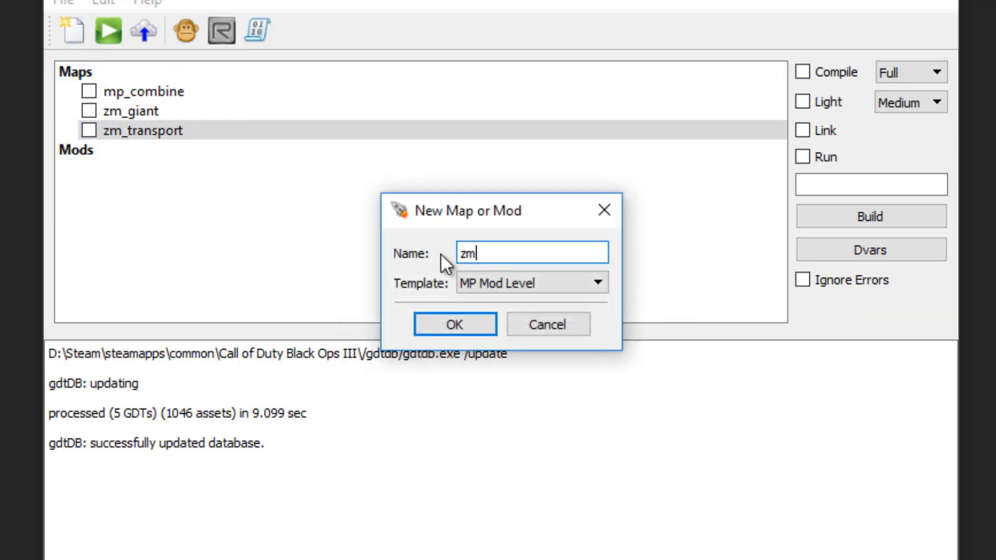
pyautogui.write('_yt')
pyautogui.click(493, 322)
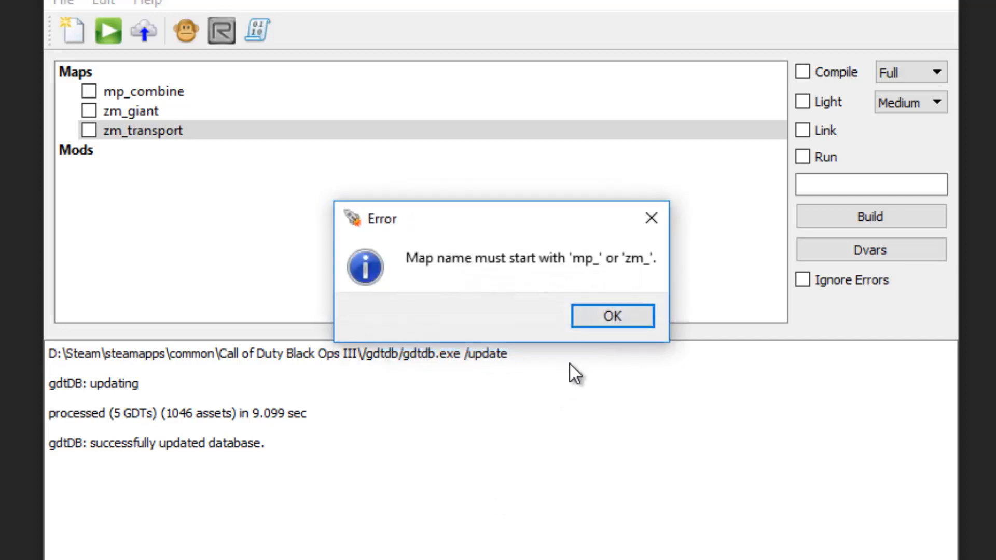
pyautogui.click(591, 314)
# Create a new map named zm_yt from the ZM Mod Level template and open it in the Radiant level editor
pyautogui.click(74, 31)
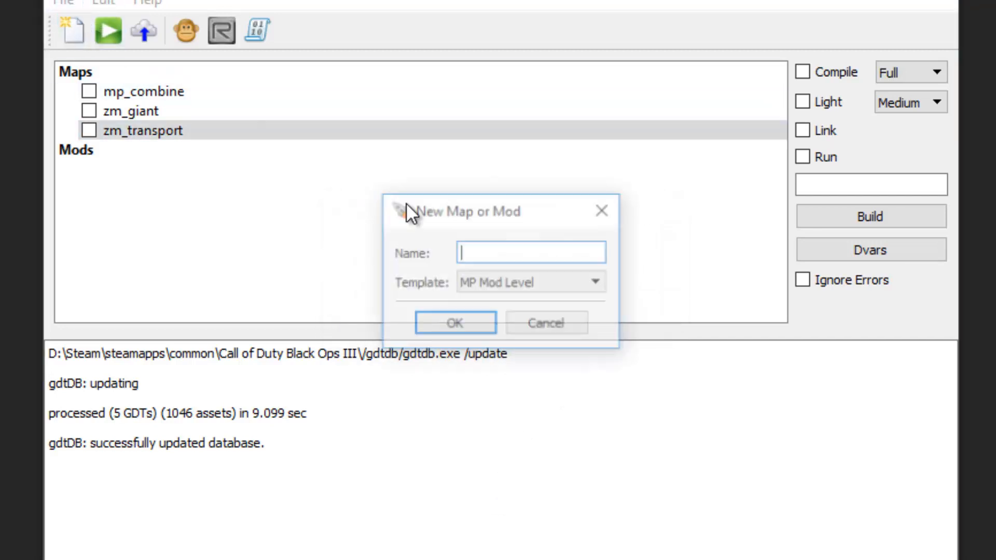
pyautogui.click(487, 285)
pyautogui.click(505, 334)
pyautogui.click(482, 253)
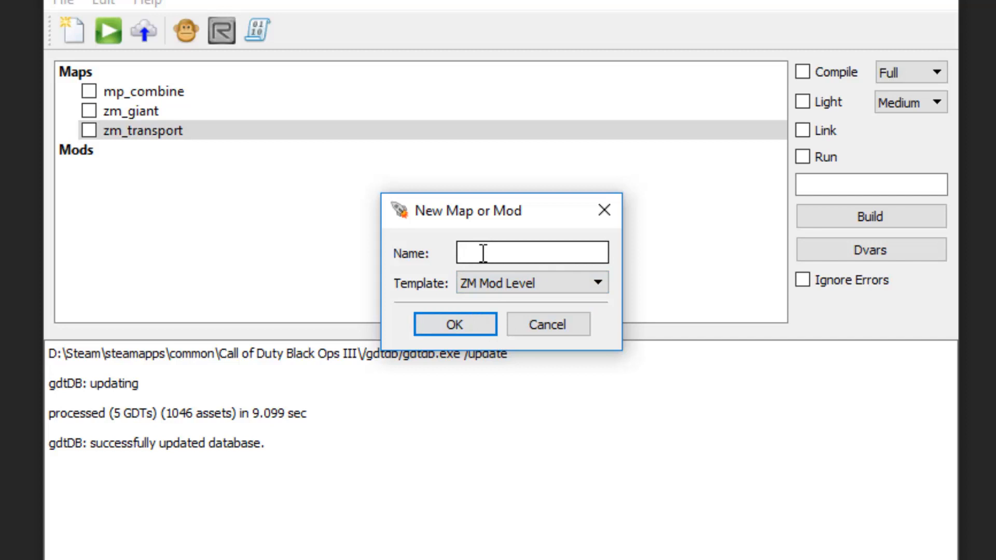
pyautogui.write('zm_yt')
pyautogui.click(455, 322)
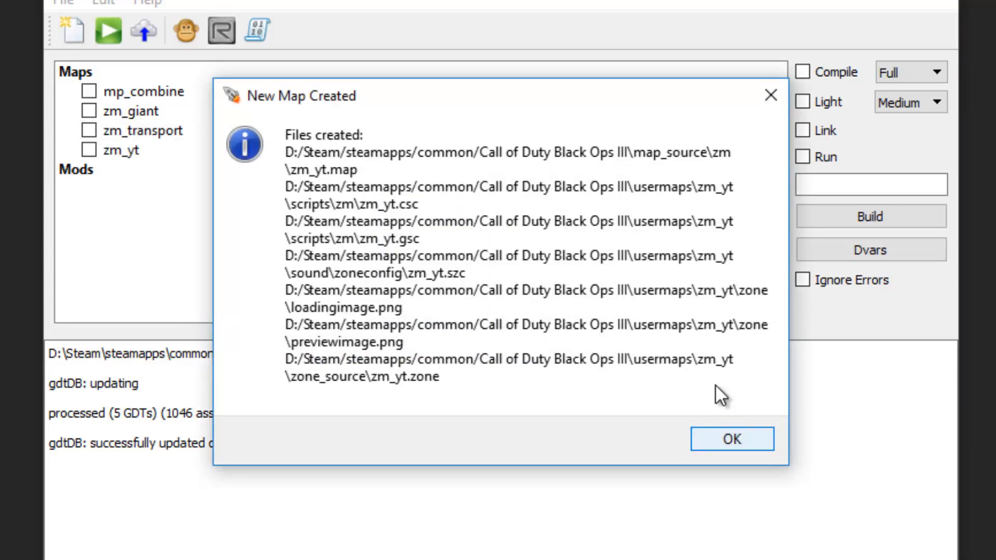
pyautogui.click(729, 442)
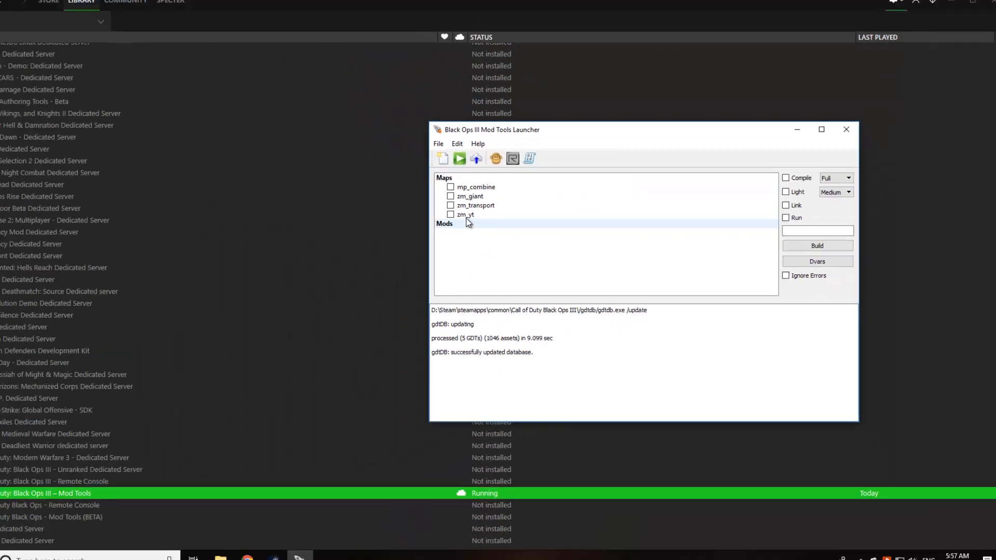
pyautogui.click(450, 215)
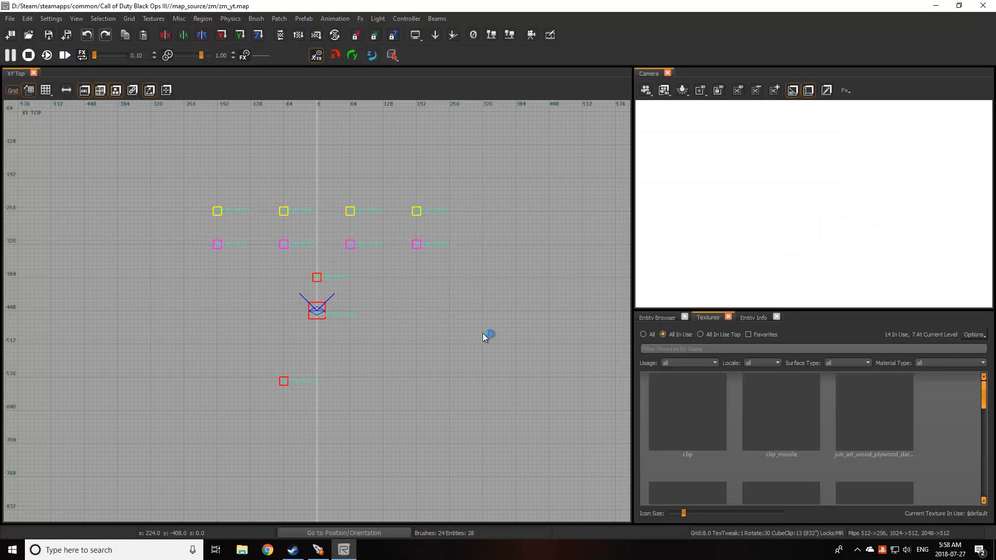
# Examine the template map's barricade, walls and coloured entity boxes in the 3D camera view
pyautogui.moveTo(731, 236); pyautogui.dragTo(732, 209, button='right')
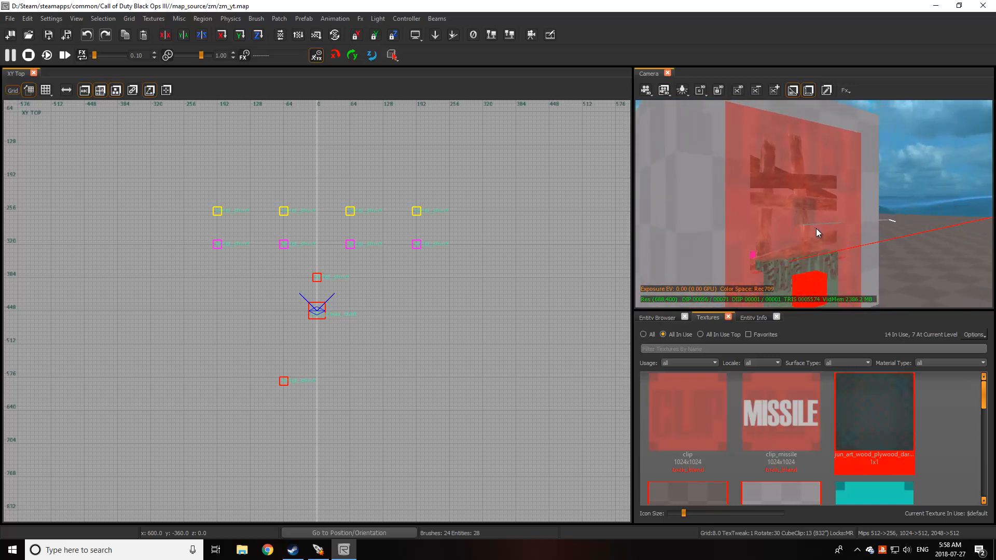
pyautogui.moveTo(817, 229); pyautogui.dragTo(817, 231, button='right')
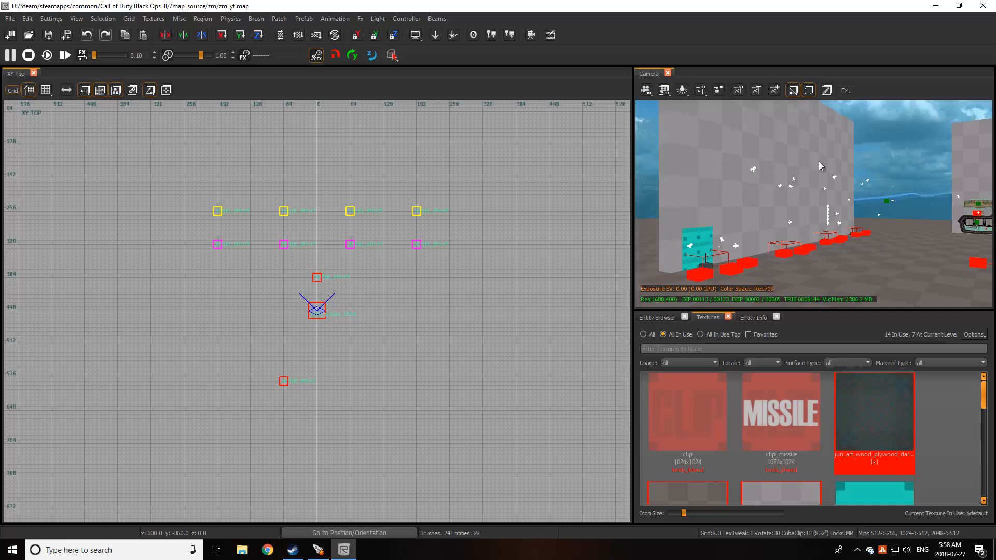
pyautogui.moveTo(856, 224); pyautogui.dragTo(865, 275, button='right')
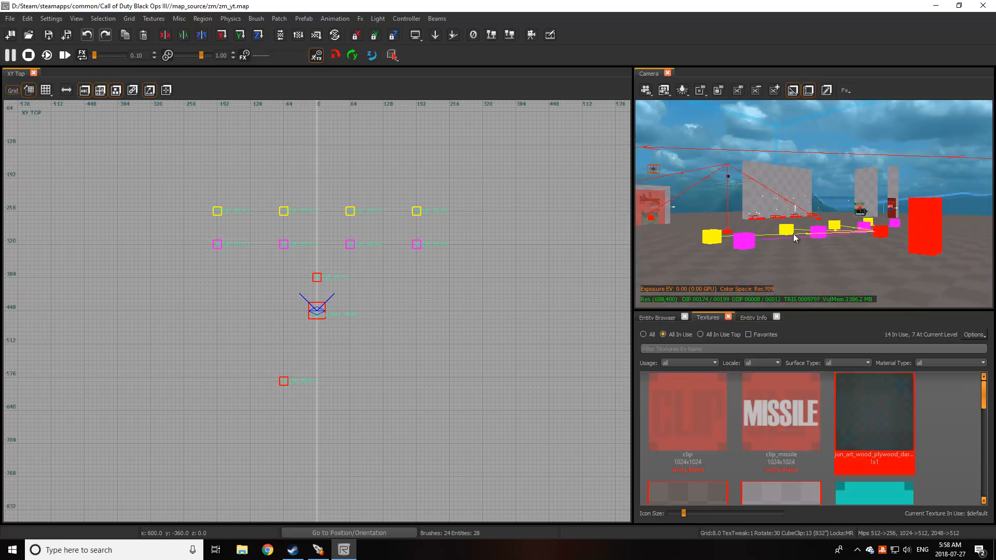
pyautogui.moveTo(793, 233)
pyautogui.mouseDown(button='right')
pyautogui.moveTo(802, 236)
pyautogui.moveTo(793, 244)
pyautogui.moveTo(796, 232)
pyautogui.mouseUp(button='right')
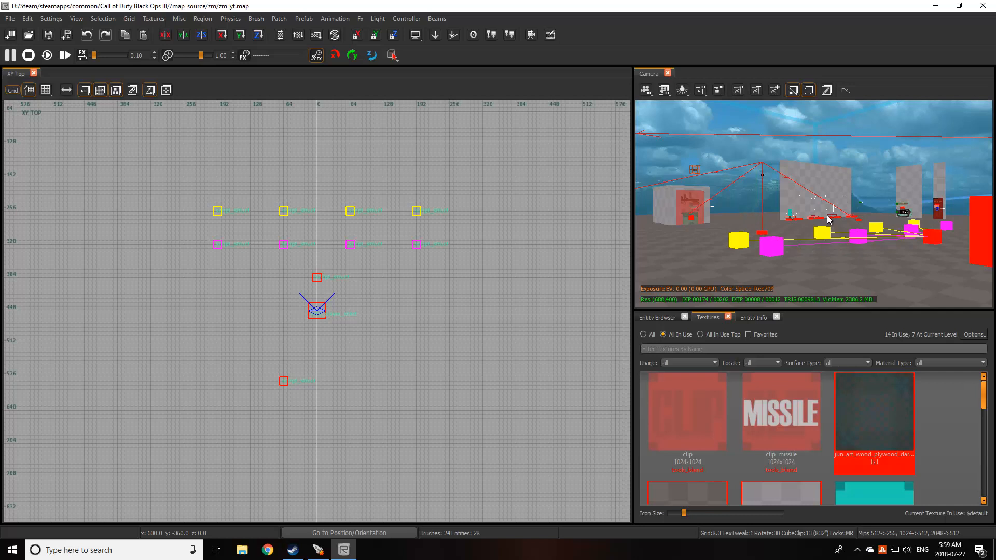
pyautogui.moveTo(828, 220); pyautogui.dragTo(849, 222, button='right')
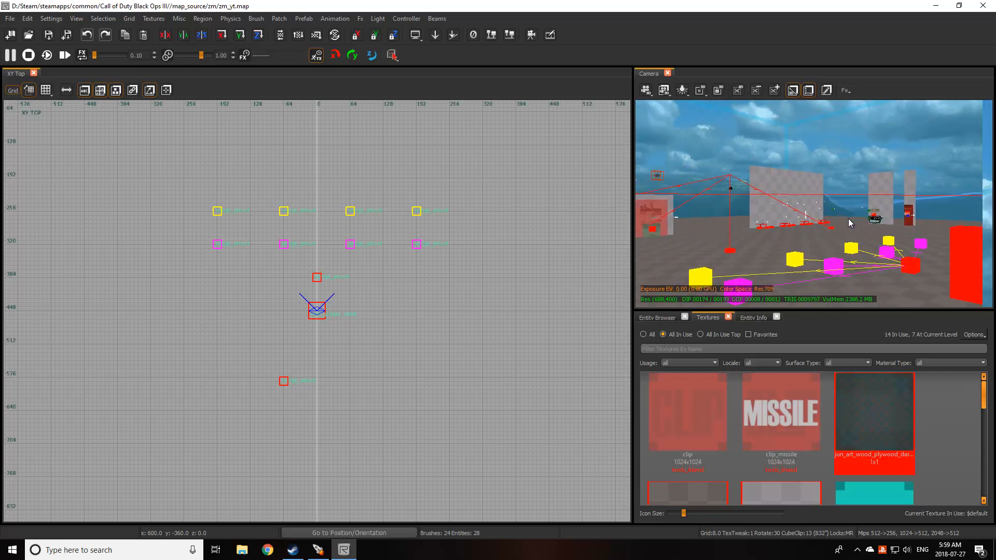
pyautogui.press('z')
pyautogui.press('z')
pyautogui.press('a')
pyautogui.press('a')
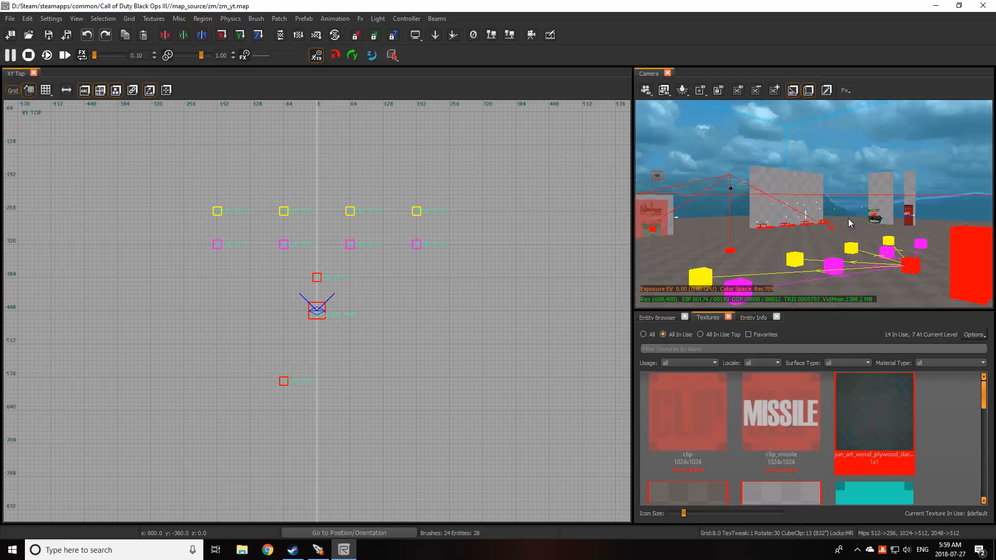
pyautogui.moveTo(848, 223); pyautogui.dragTo(849, 223, button='right')
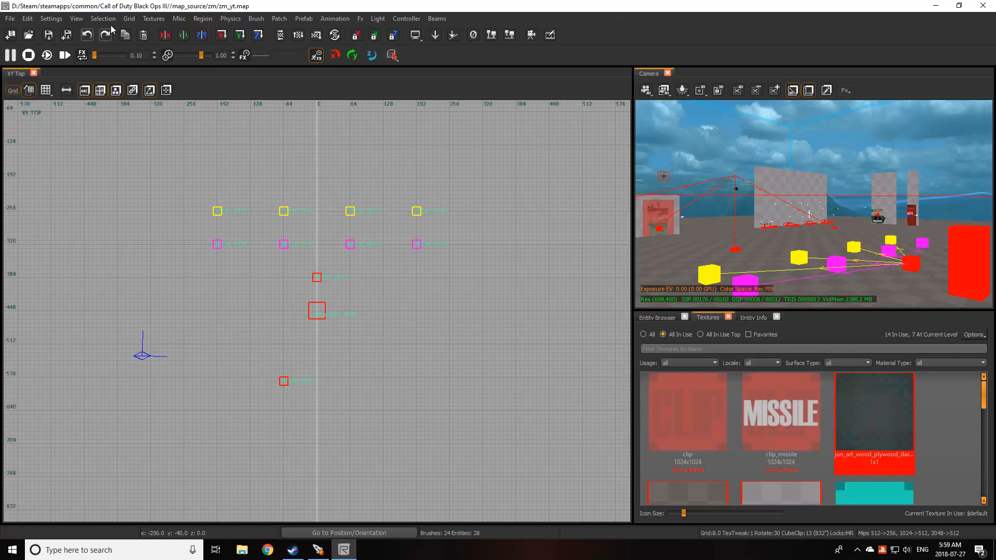
pyautogui.click(77, 18)
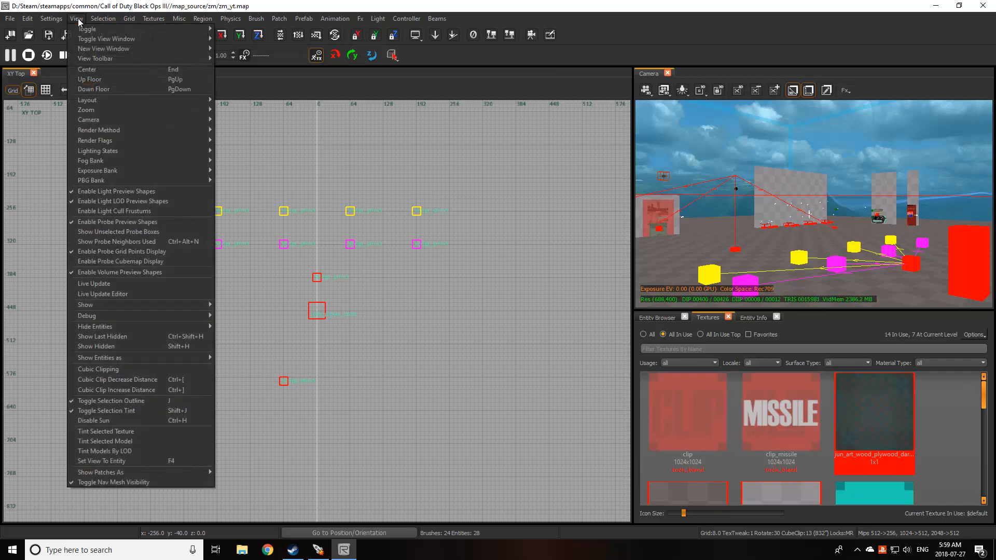
pyautogui.moveTo(105, 99)
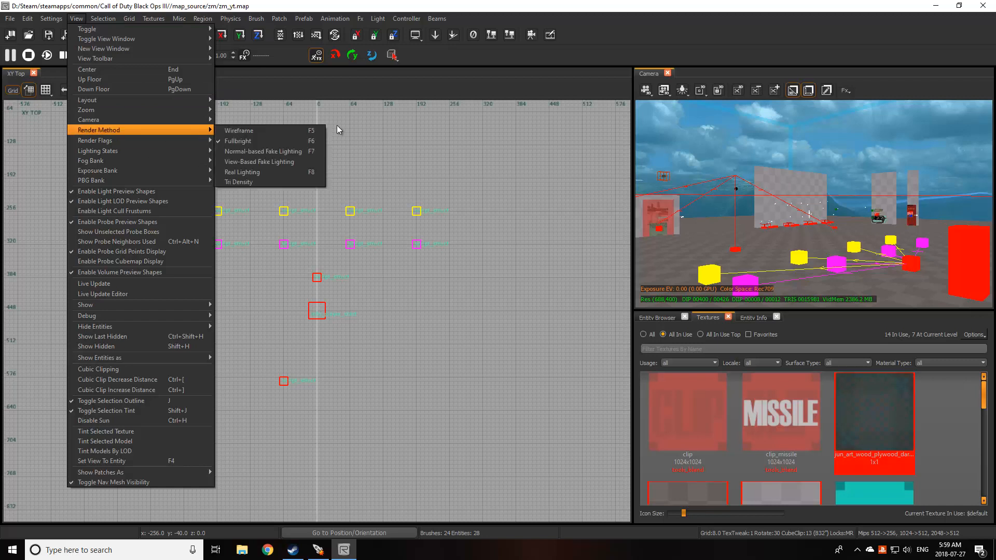
pyautogui.click(413, 142)
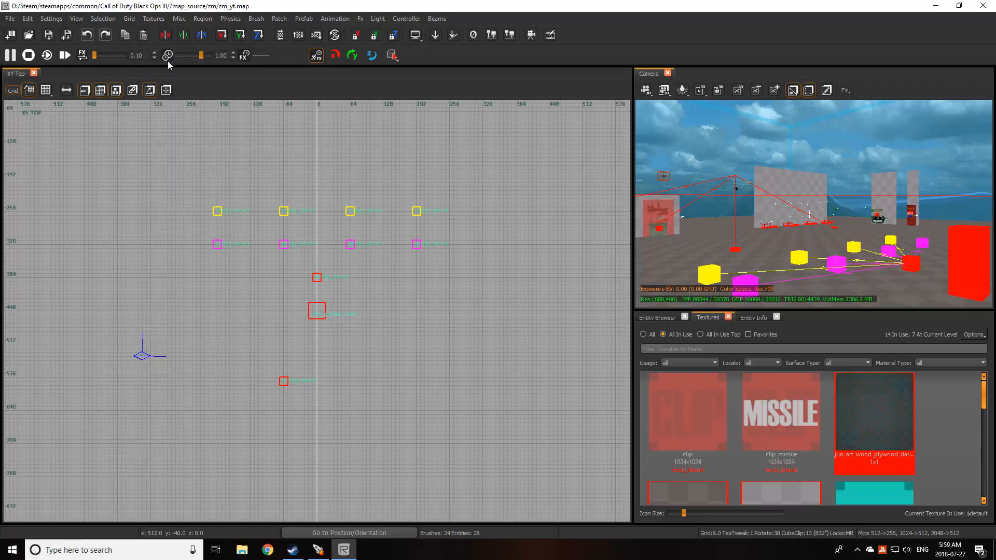
# Hide the Textures pane and show it again
pyautogui.click(76, 19)
pyautogui.moveTo(102, 30)
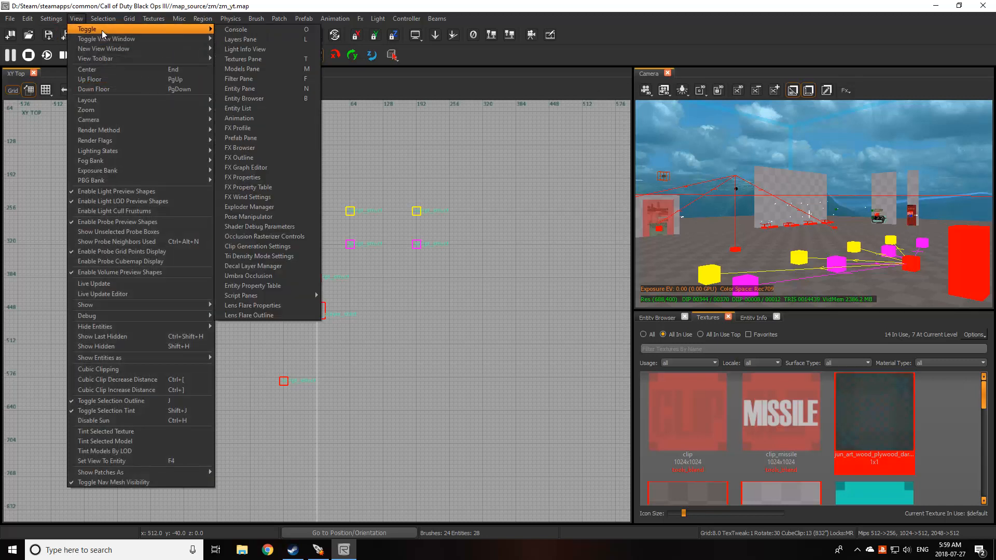
pyautogui.click(252, 60)
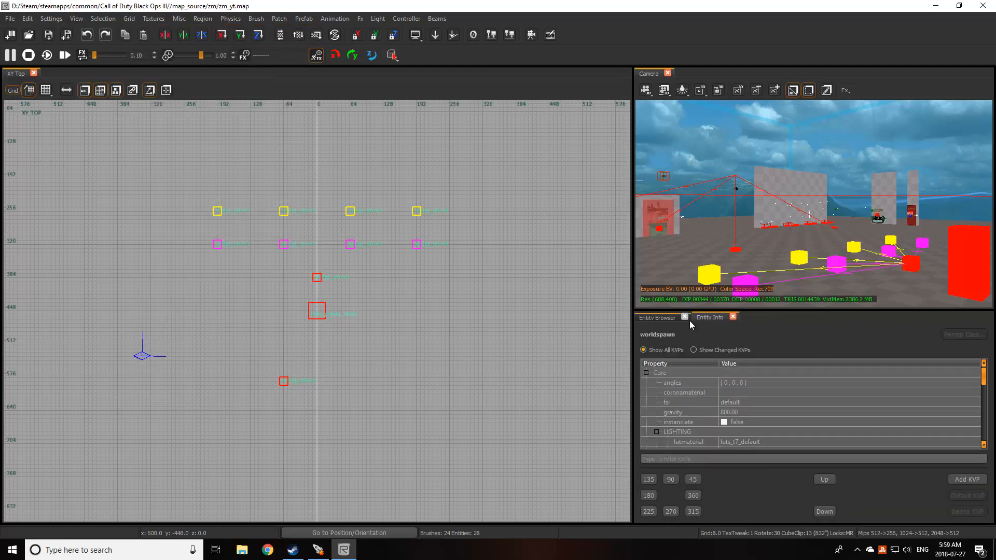
pyautogui.click(76, 19)
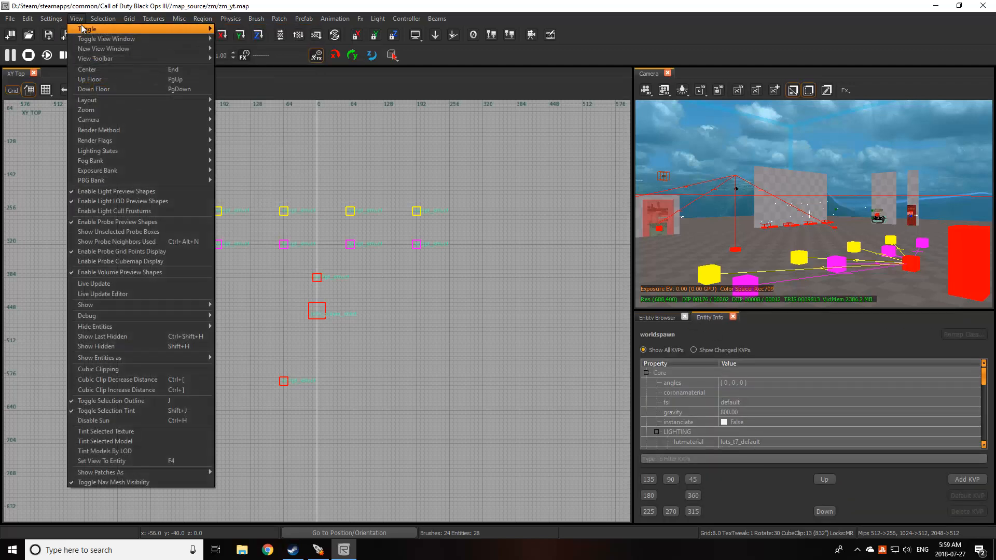
pyautogui.moveTo(89, 29)
pyautogui.click(243, 59)
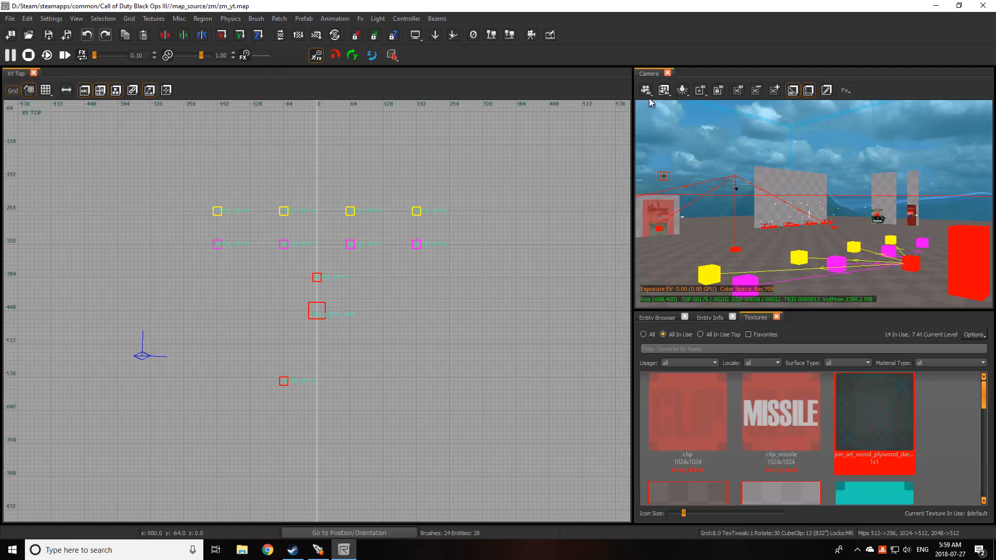
# Look through the contents of the Entity Browser, Entity Info and Textures panes
pyautogui.click(648, 319)
pyautogui.click(754, 317)
pyautogui.click(709, 317)
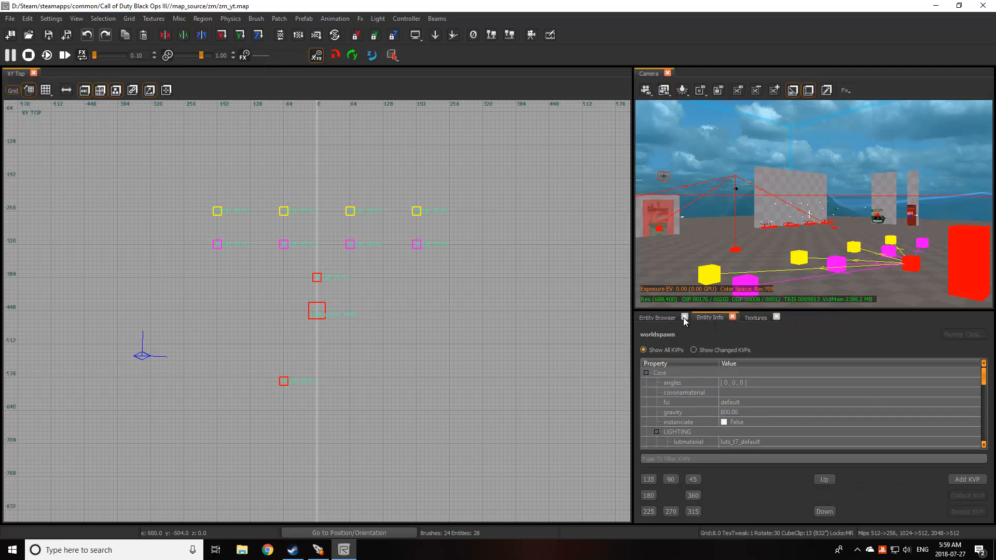
pyautogui.click(664, 317)
pyautogui.click(753, 318)
pyautogui.click(710, 317)
pyautogui.click(656, 317)
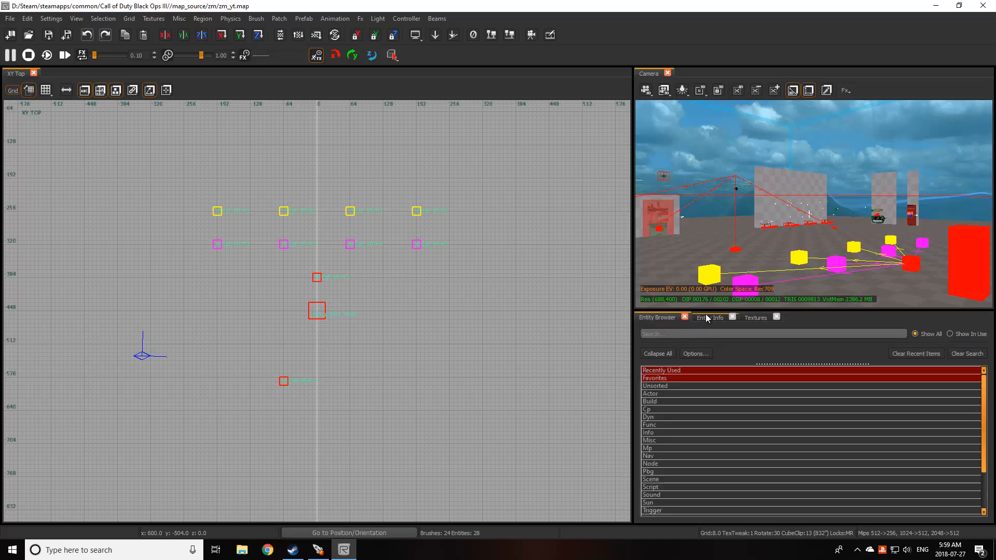
pyautogui.click(755, 318)
pyautogui.click(709, 317)
pyautogui.click(655, 317)
pyautogui.click(755, 318)
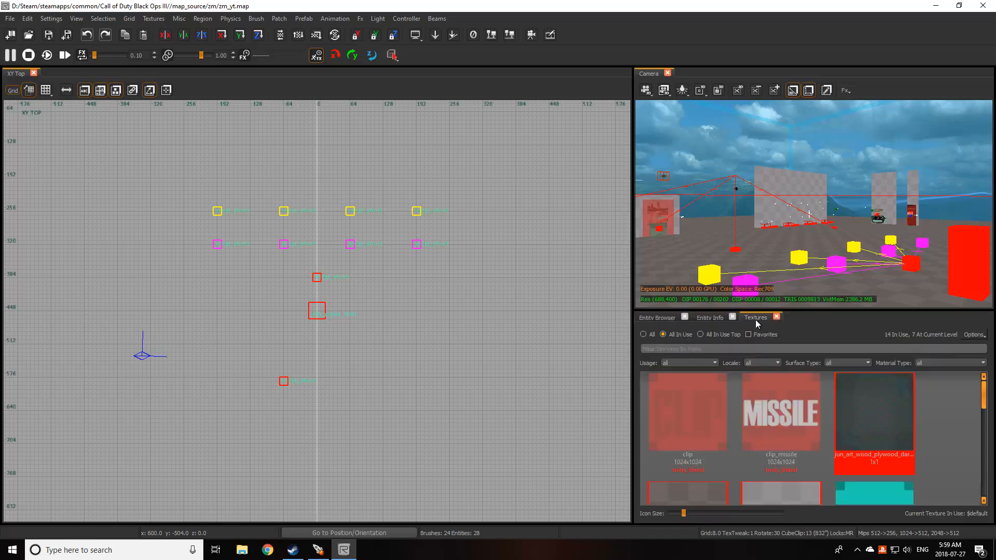
# Dock the Textures pane with the XY Top view and return it to the group with Entity Browser and Entity Info
pyautogui.moveTo(757, 317); pyautogui.dragTo(377, 265)
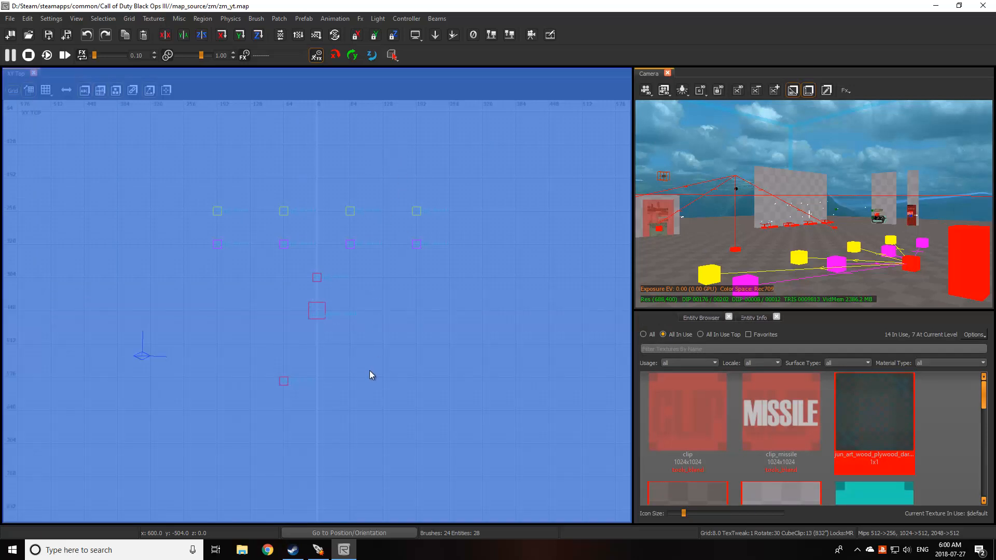
pyautogui.moveTo(370, 371); pyautogui.dragTo(354, 149)
pyautogui.moveTo(277, 266); pyautogui.dragTo(276, 265)
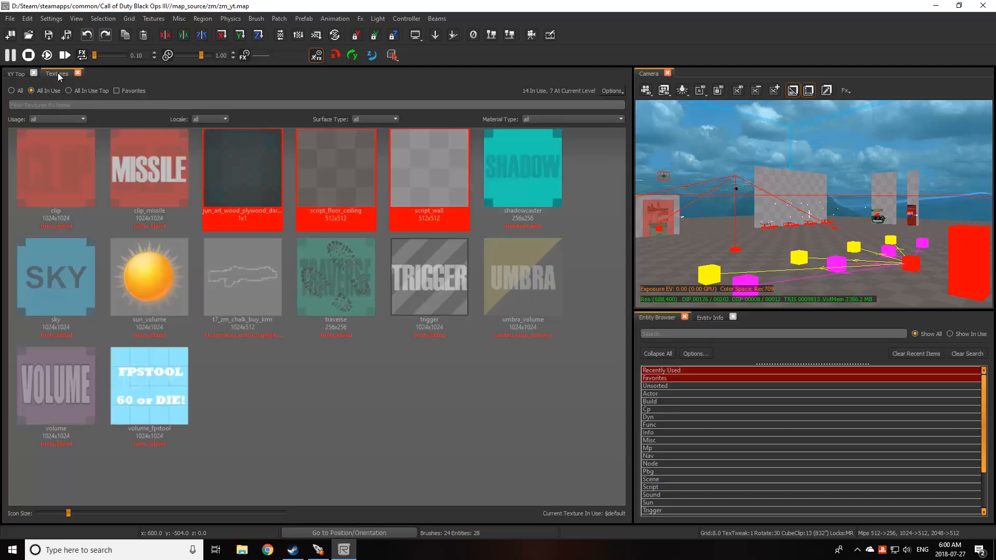
pyautogui.moveTo(57, 73); pyautogui.dragTo(713, 318)
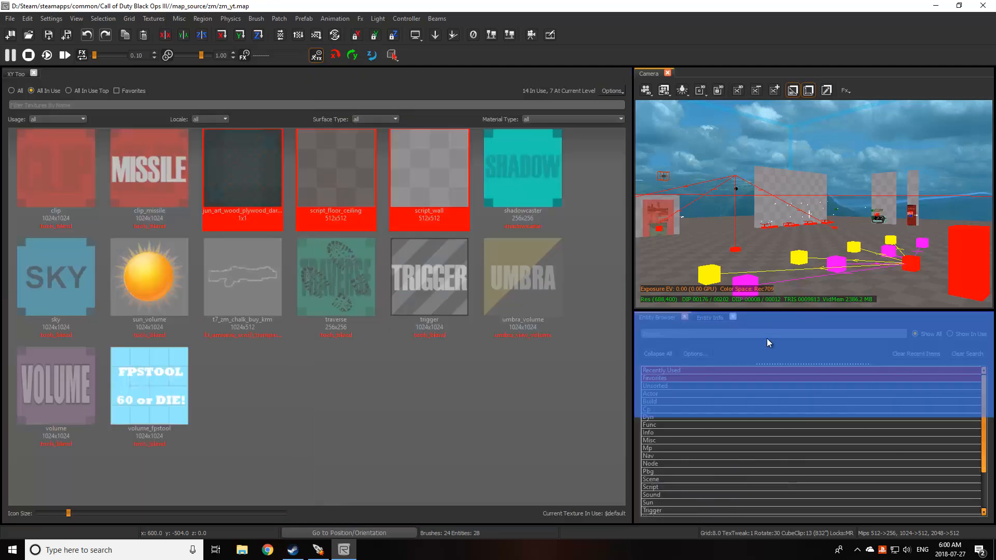
pyautogui.moveTo(767, 338); pyautogui.dragTo(774, 391)
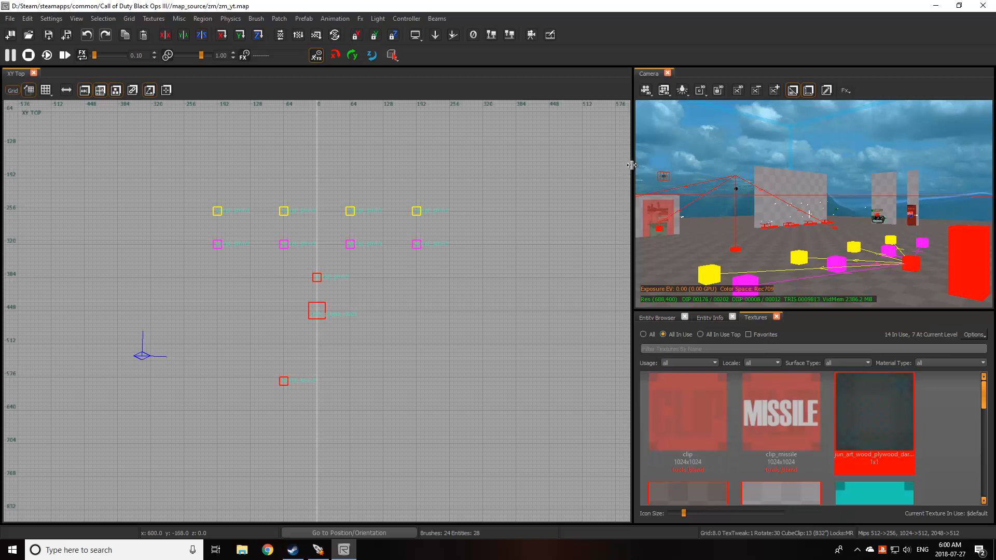
# Widen the XY Top view slightly at the expense of the Camera view
pyautogui.moveTo(631, 165); pyautogui.dragTo(634, 186)
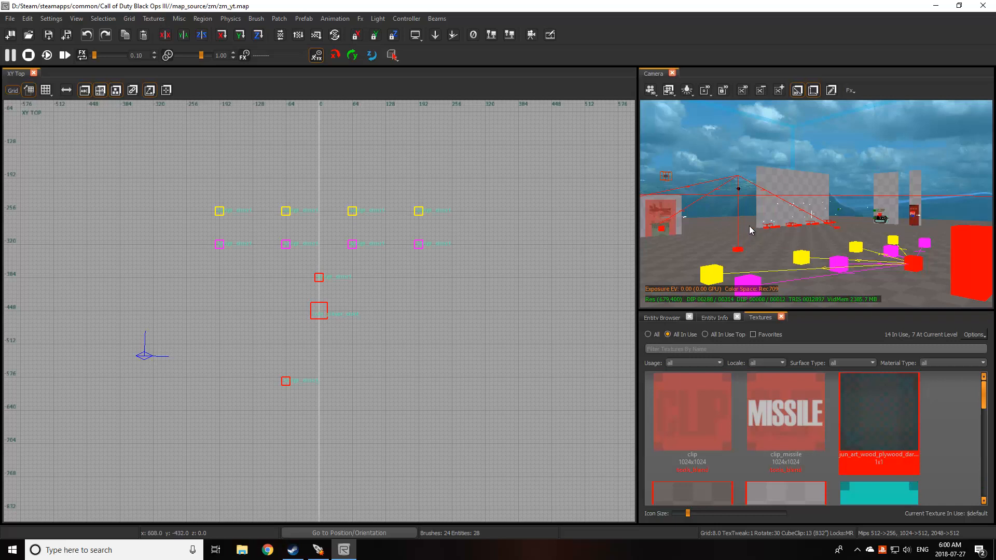
# Select the tall red info_player_start entity, show its properties in Entity Info and clear the selection
pyautogui.moveTo(754, 217); pyautogui.dragTo(753, 216, button='right')
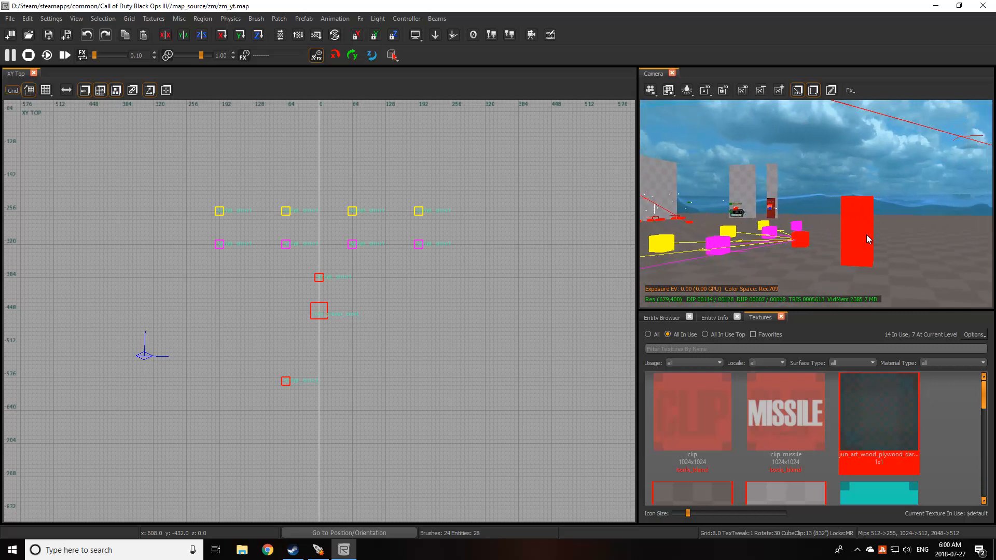
pyautogui.click(866, 234)
pyautogui.moveTo(715, 317); pyautogui.dragTo(785, 318)
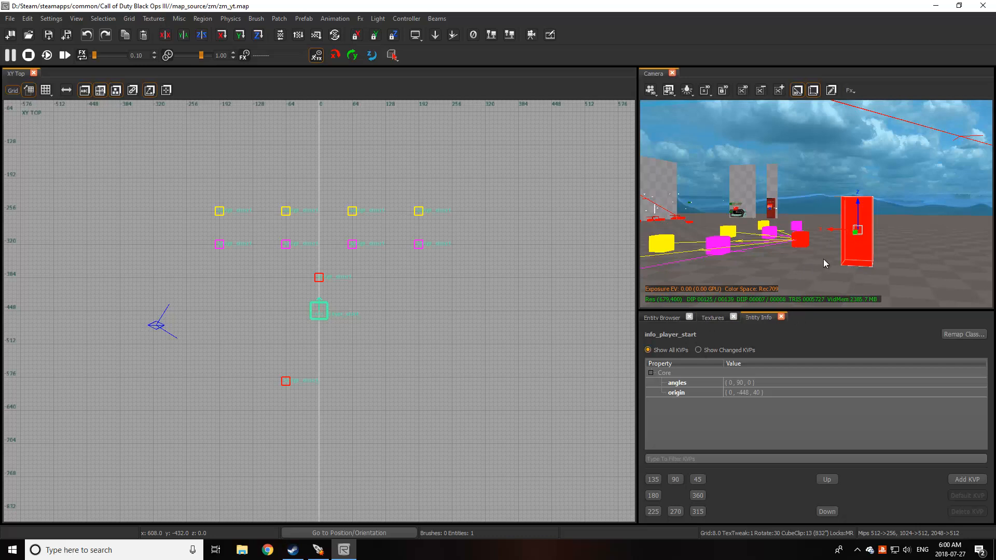
pyautogui.press('Escape')
# Select the red player_respawn_point struct, look through its properties and clear the selection
pyautogui.moveTo(813, 256); pyautogui.dragTo(813, 256, button='right')
pyautogui.click(806, 245)
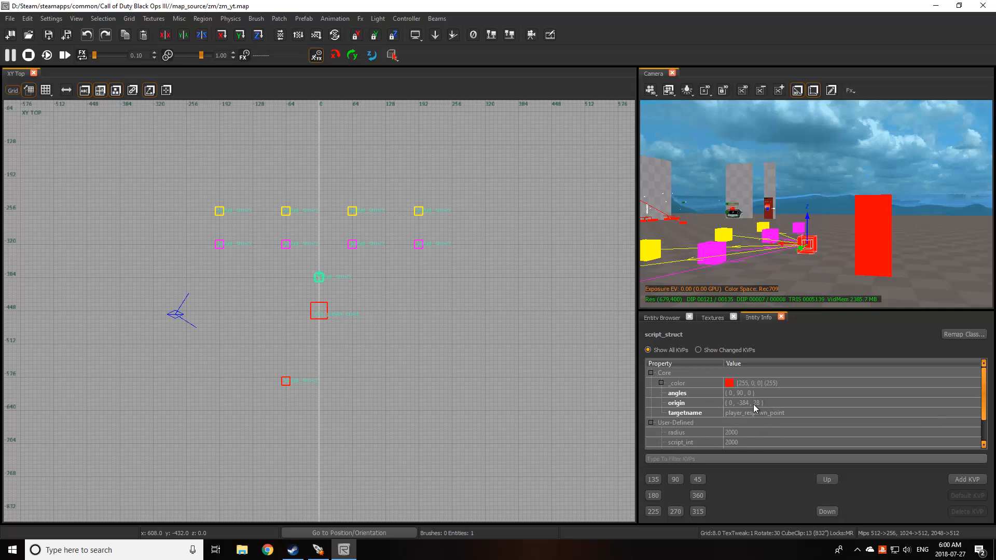
pyautogui.scroll(-1, 754, 408)
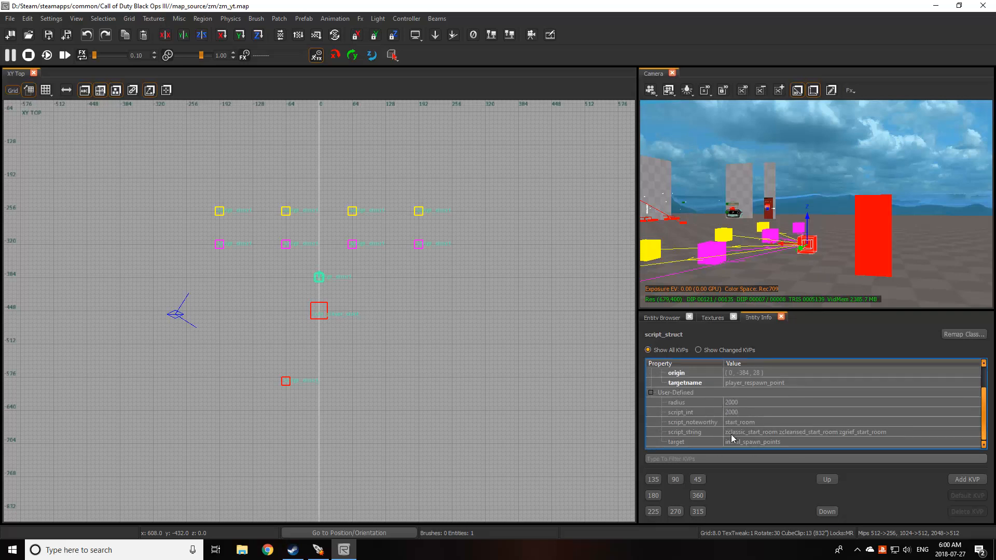
pyautogui.press('Escape')
# Select the four magenta initial_spawn_points structs together to inspect their shared properties, and clear the selection
pyautogui.moveTo(785, 254); pyautogui.dragTo(785, 251, button='right')
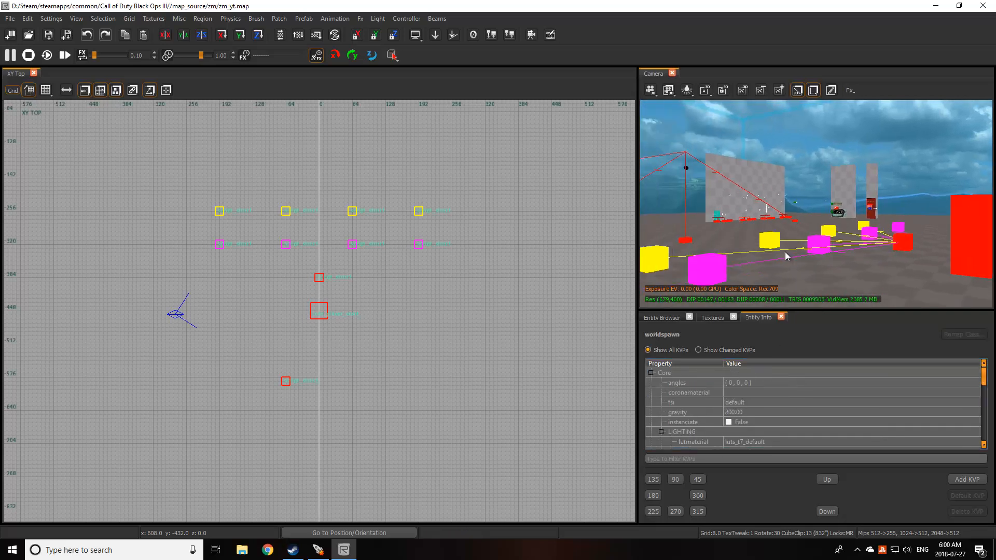
pyautogui.keyDown('shift'); pyautogui.click(717, 266); pyautogui.keyUp('shift')
pyautogui.keyDown('shift'); pyautogui.click(819, 244); pyautogui.keyUp('shift')
pyautogui.keyDown('shift'); pyautogui.click(864, 233); pyautogui.keyUp('shift')
pyautogui.keyDown('shift'); pyautogui.click(894, 228); pyautogui.keyUp('shift')
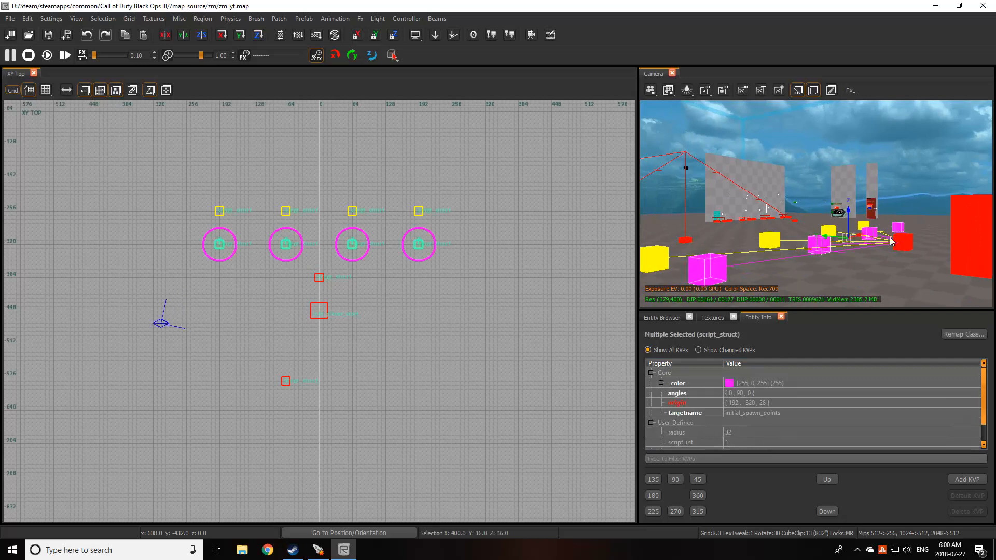
pyautogui.press('Escape')
# Move the red intermission struct behind the player start 8 units in the negative X direction
pyautogui.moveTo(789, 260); pyautogui.dragTo(790, 259, button='right')
pyautogui.moveTo(778, 219); pyautogui.dragTo(789, 245, button='right')
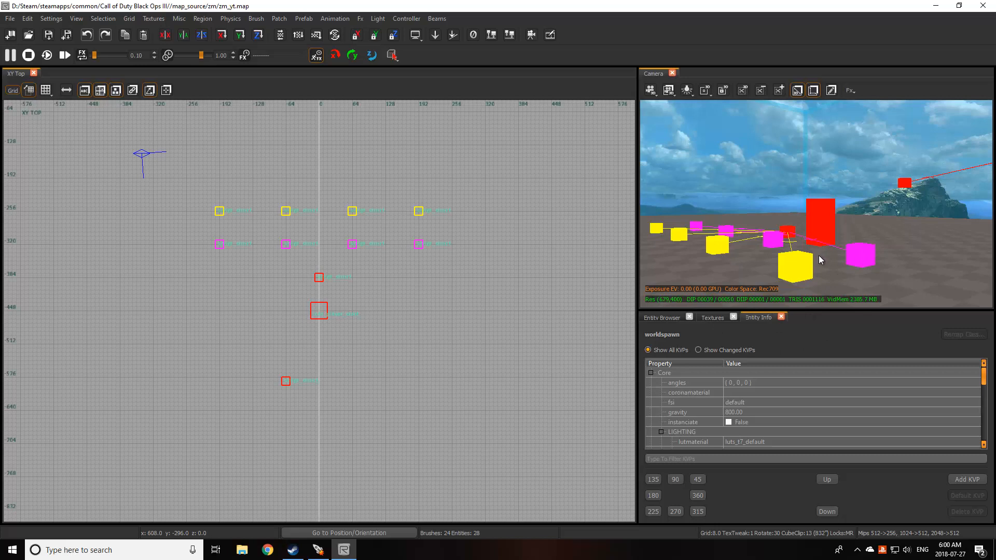
pyautogui.moveTo(819, 256); pyautogui.dragTo(817, 257, button='right')
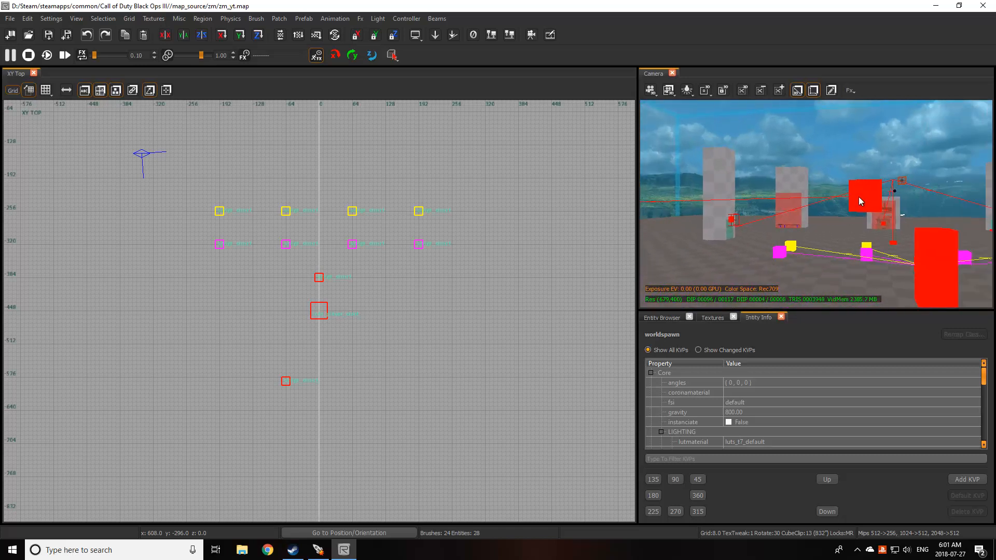
pyautogui.keyDown('shift'); pyautogui.click(860, 201); pyautogui.keyUp('shift')
pyautogui.moveTo(813, 222); pyautogui.dragTo(802, 220)
pyautogui.rightClick(802, 220)
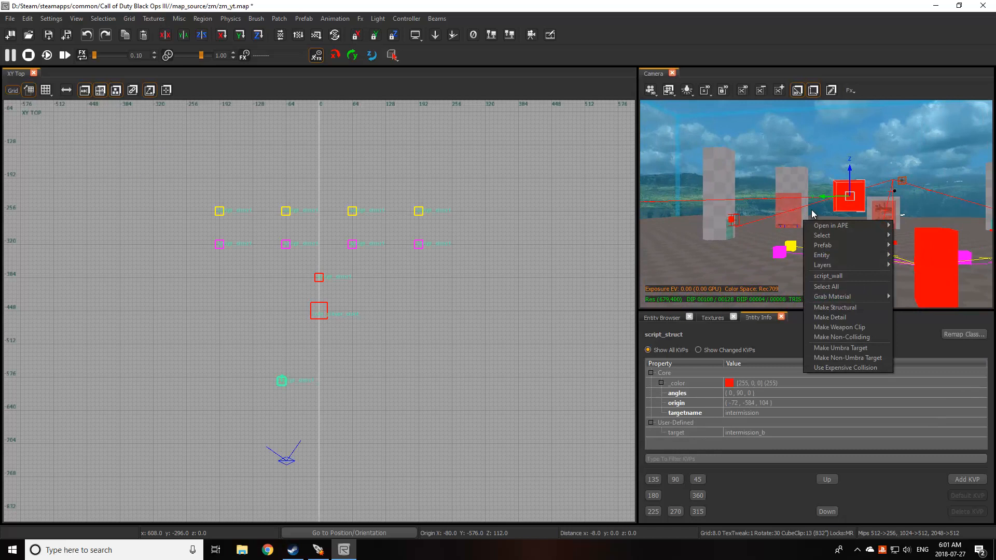
pyautogui.keyDown('shift'); pyautogui.click(845, 198); pyautogui.keyUp('shift')
pyautogui.keyDown('shift'); pyautogui.click(849, 200); pyautogui.keyUp('shift')
pyautogui.moveTo(806, 228); pyautogui.dragTo(860, 232, button='right')
pyautogui.keyDown('shift'); pyautogui.click(801, 204); pyautogui.keyUp('shift')
pyautogui.press('w')
pyautogui.press('w')
pyautogui.press('Escape')
# Select the player start, respawn point, yellow and magenta spawn points and intermission entities, invert the selection and delete everything else in the map
pyautogui.keyDown('shift'); pyautogui.click(869, 199); pyautogui.keyUp('shift')
pyautogui.keyDown('shift'); pyautogui.click(866, 202); pyautogui.keyUp('shift')
pyautogui.keyDown('shift'); pyautogui.click(679, 263); pyautogui.keyUp('shift')
pyautogui.keyDown('shift'); pyautogui.click(773, 241); pyautogui.keyUp('shift')
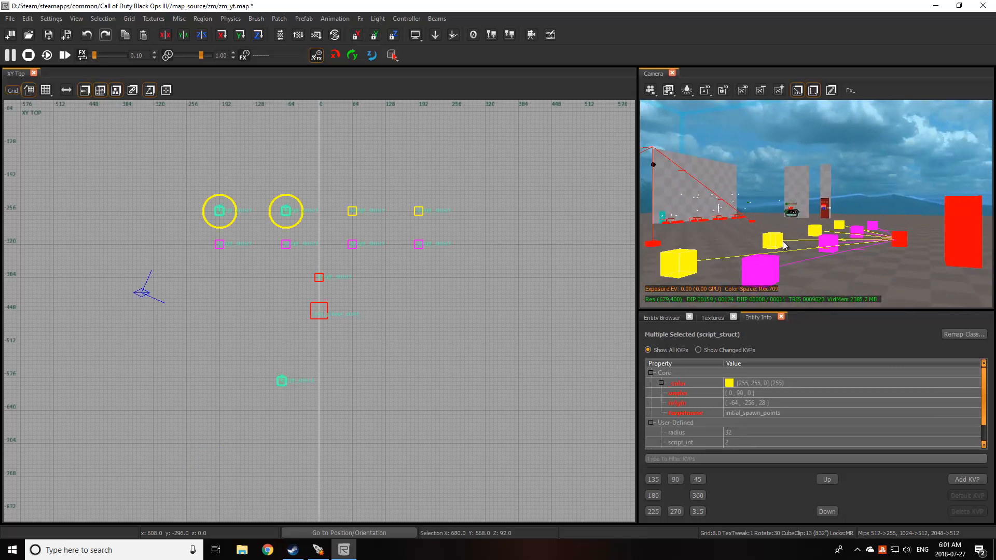
pyautogui.keyDown('shift'); pyautogui.click(823, 232); pyautogui.keyUp('shift')
pyautogui.keyDown('shift'); pyautogui.click(839, 226); pyautogui.keyUp('shift')
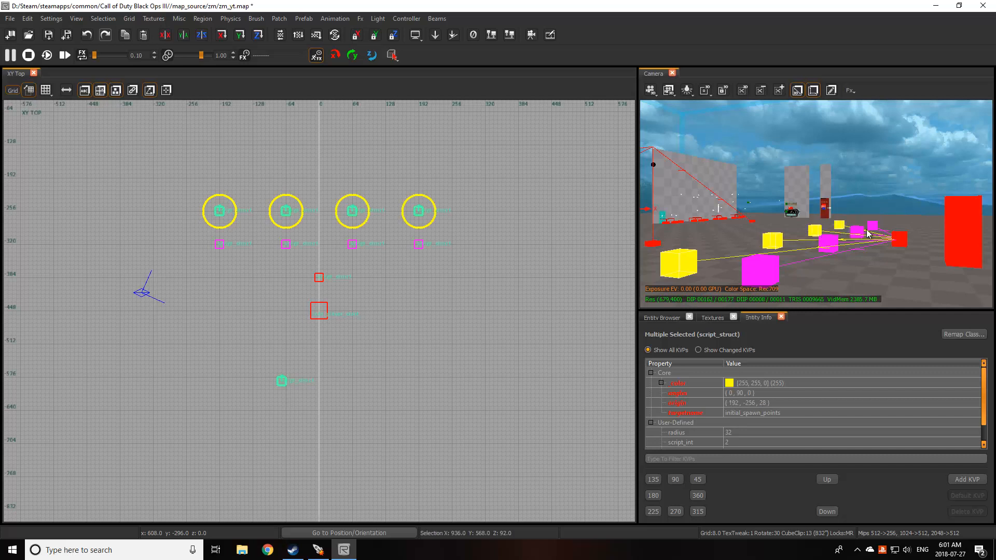
pyautogui.keyDown('shift'); pyautogui.click(857, 232); pyautogui.keyUp('shift')
pyautogui.keyDown('shift'); pyautogui.click(827, 244); pyautogui.keyUp('shift')
pyautogui.keyDown('shift'); pyautogui.click(759, 269); pyautogui.keyUp('shift')
pyautogui.keyDown('shift'); pyautogui.click(900, 239); pyautogui.keyUp('shift')
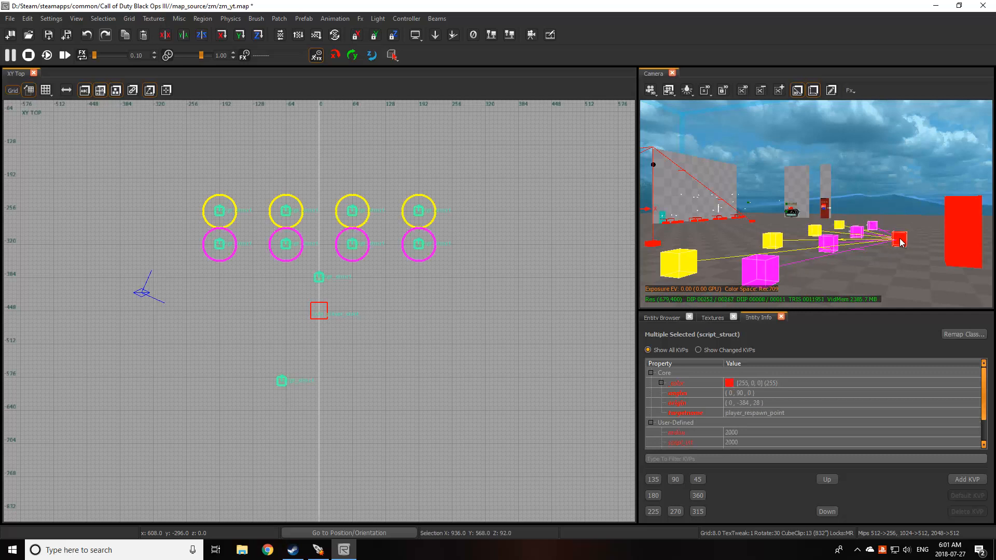
pyautogui.moveTo(876, 262); pyautogui.dragTo(853, 252, button='right')
pyautogui.keyDown('shift'); pyautogui.click(853, 257); pyautogui.keyUp('shift')
pyautogui.keyDown('shift'); pyautogui.click(854, 256); pyautogui.keyUp('shift')
pyautogui.keyDown('shift'); pyautogui.click(853, 256); pyautogui.keyUp('shift')
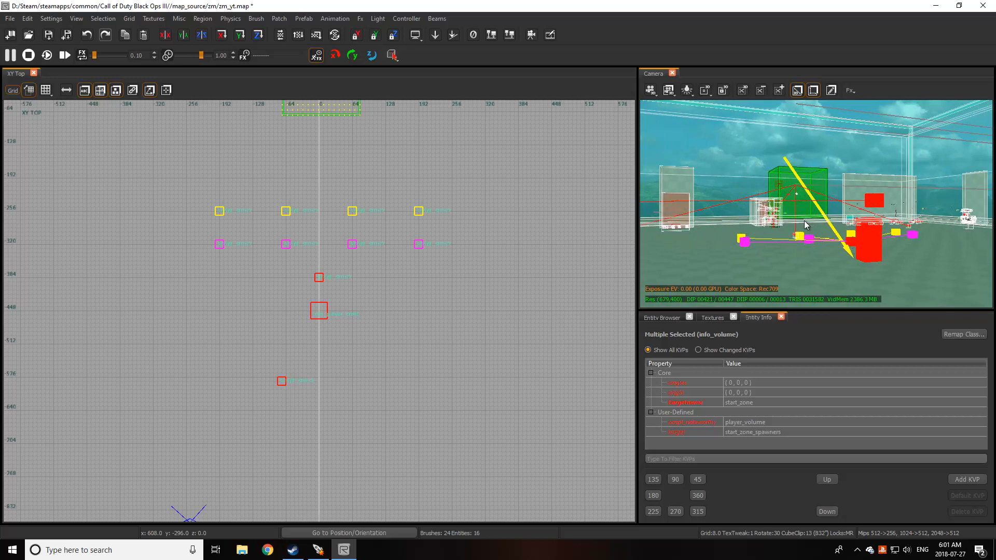
pyautogui.press('Delete')
# Check the emptied map in the Camera and XY Top views and save it
pyautogui.moveTo(798, 233); pyautogui.dragTo(832, 229, button='right')
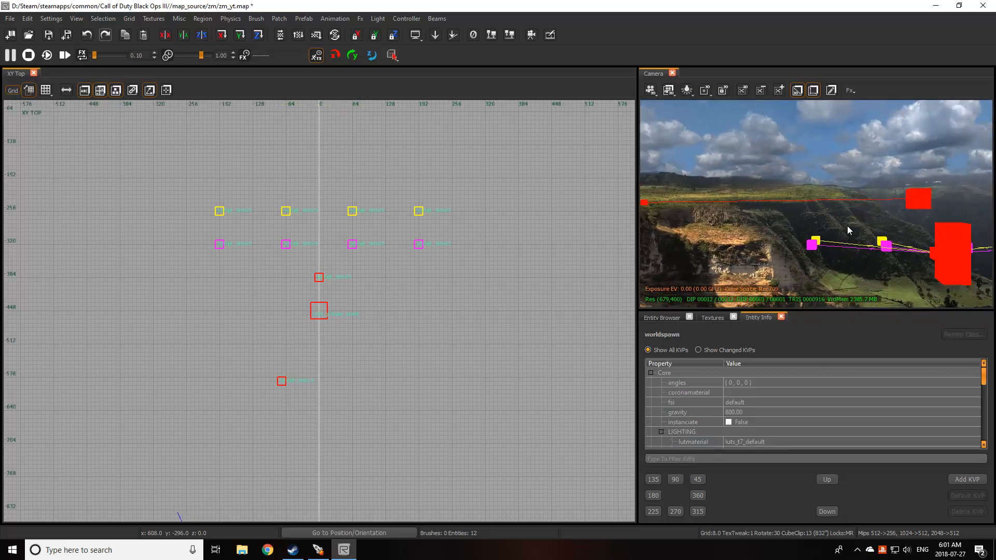
pyautogui.moveTo(530, 291); pyautogui.dragTo(555, 298, button='right')
pyautogui.moveTo(777, 223); pyautogui.dragTo(778, 222, button='right')
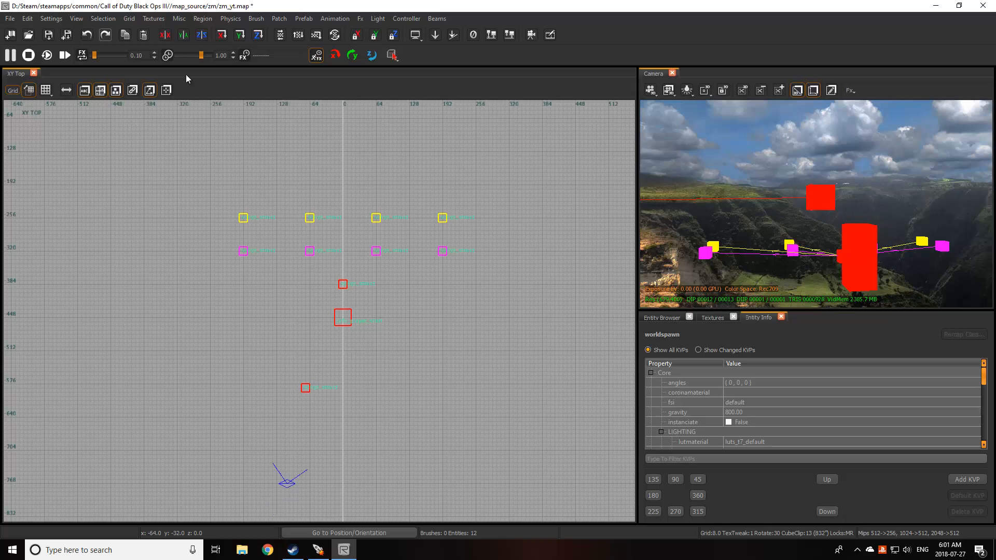
pyautogui.click(50, 39)
# Draw a rectangular brush of 704 by 456 units in the XY Top view, enclosing the spawn entities, and deselect it
pyautogui.moveTo(747, 248); pyautogui.dragTo(747, 252, button='right')
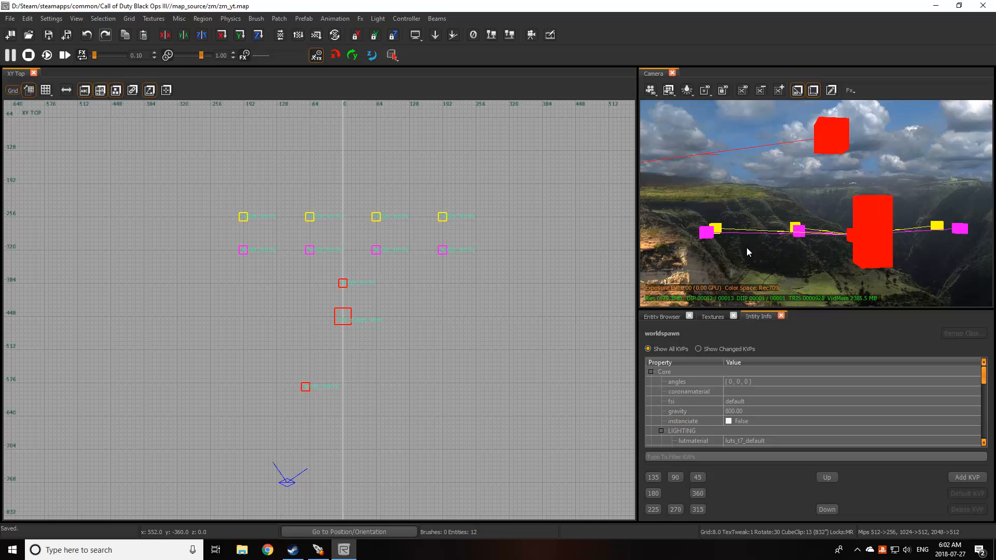
pyautogui.moveTo(746, 248); pyautogui.dragTo(746, 248, button='right')
pyautogui.scroll(-1, 402, 305)
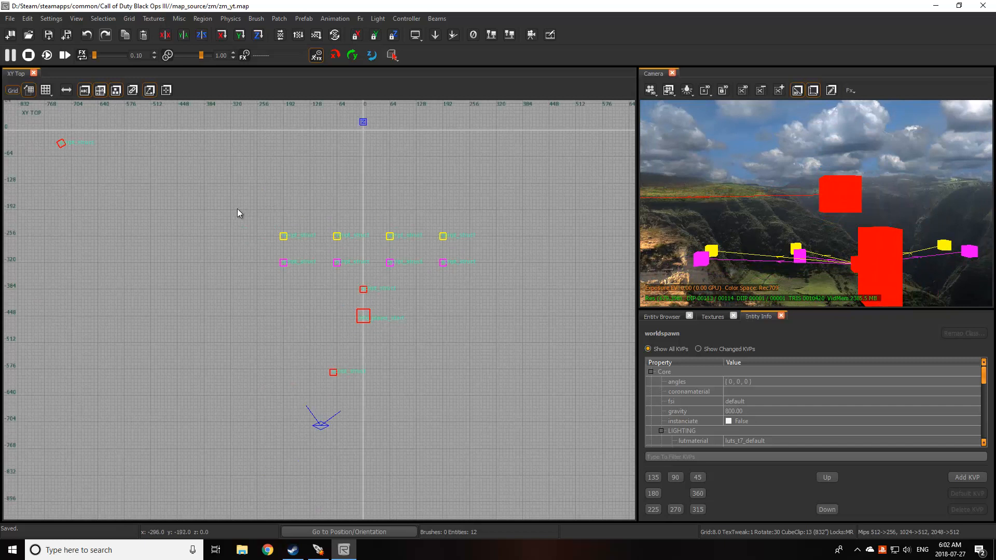
pyautogui.moveTo(230, 210)
pyautogui.mouseDown()
pyautogui.moveTo(502, 365)
pyautogui.moveTo(524, 398)
pyautogui.mouseUp()
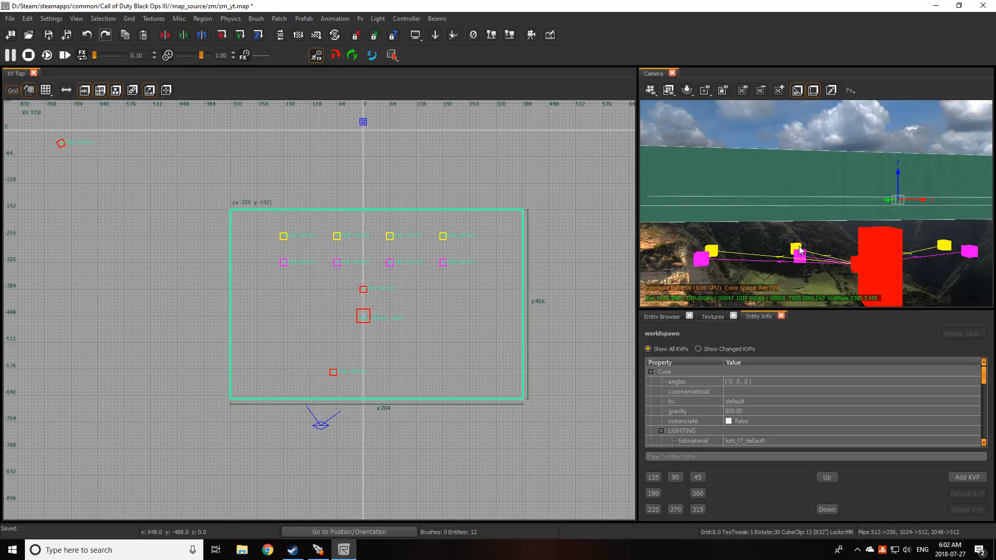
pyautogui.scroll(3, 798, 248)
pyautogui.scroll(-5, 798, 248)
pyautogui.press('Escape')
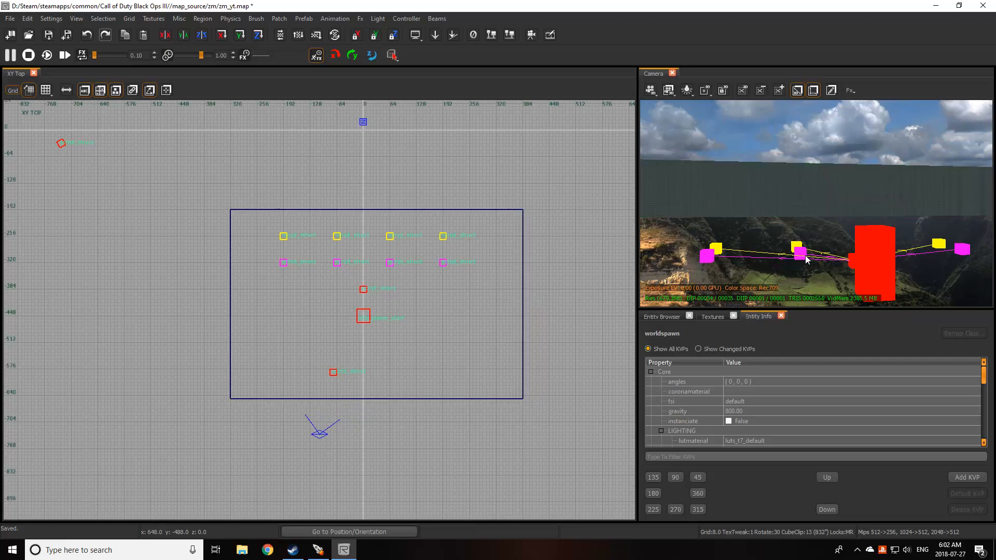
# Reselect the new brush and extend its underside down to height 0 in the XZ Front view
pyautogui.moveTo(806, 256); pyautogui.dragTo(806, 256, button='right')
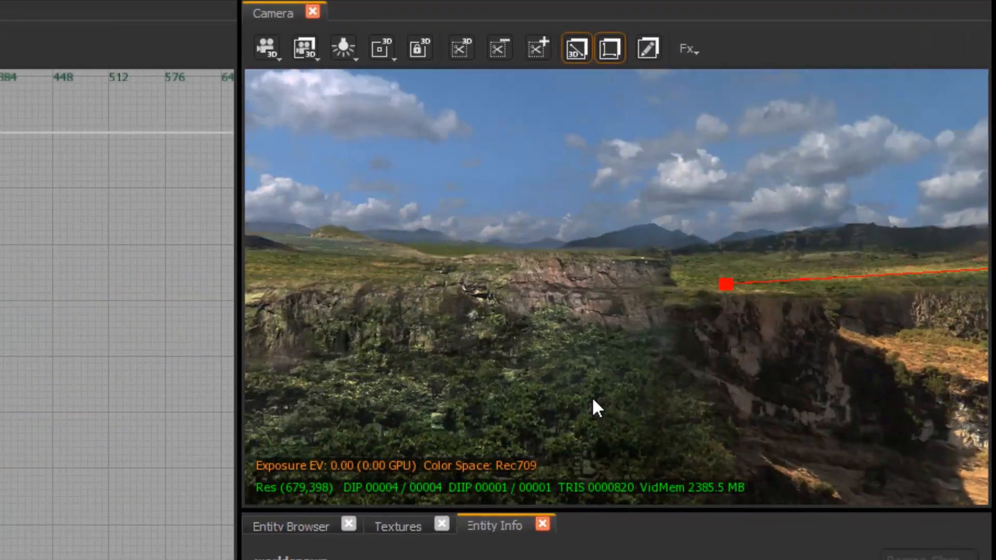
pyautogui.moveTo(593, 399); pyautogui.dragTo(592, 397, button='right')
pyautogui.click(540, 354)
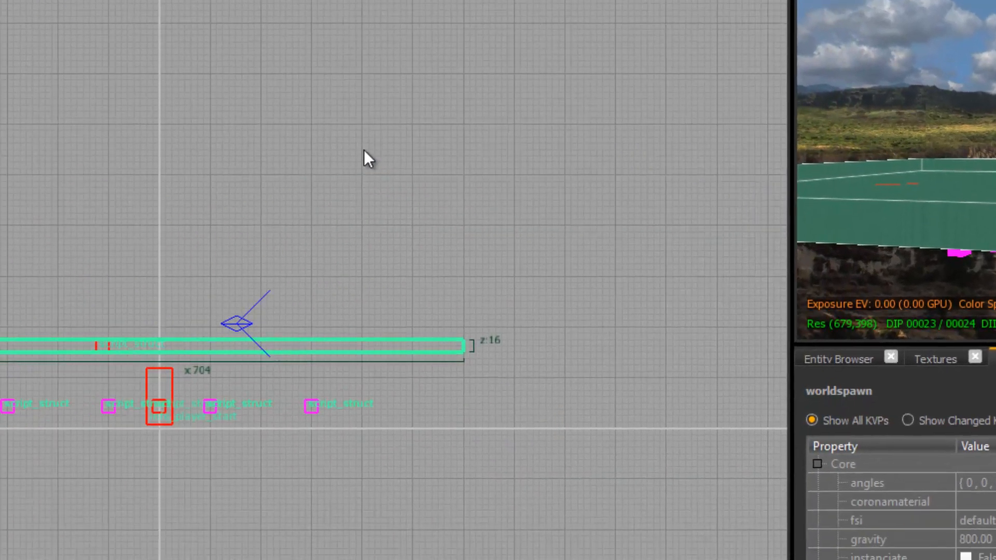
pyautogui.moveTo(465, 304); pyautogui.dragTo(592, 280, button='right')
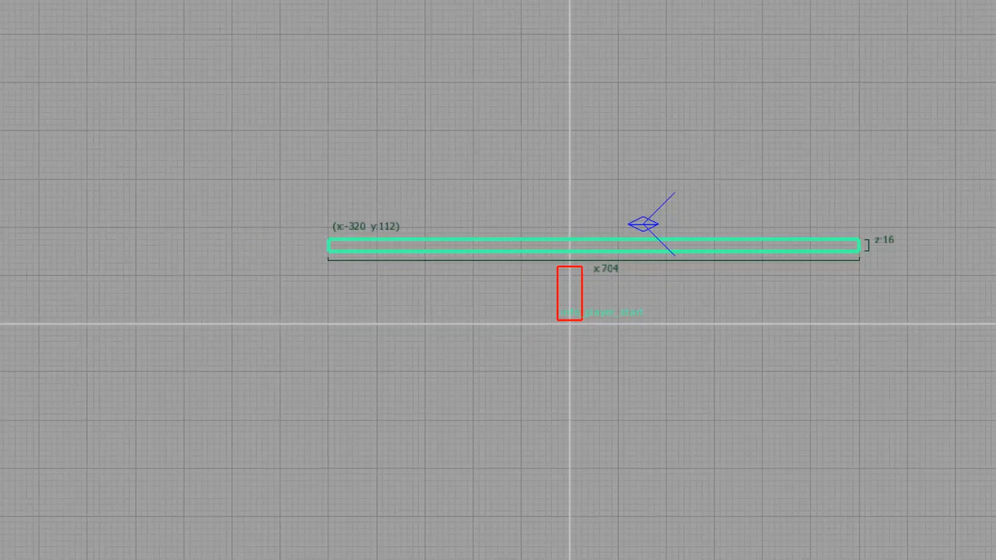
pyautogui.scroll(2, 465, 304)
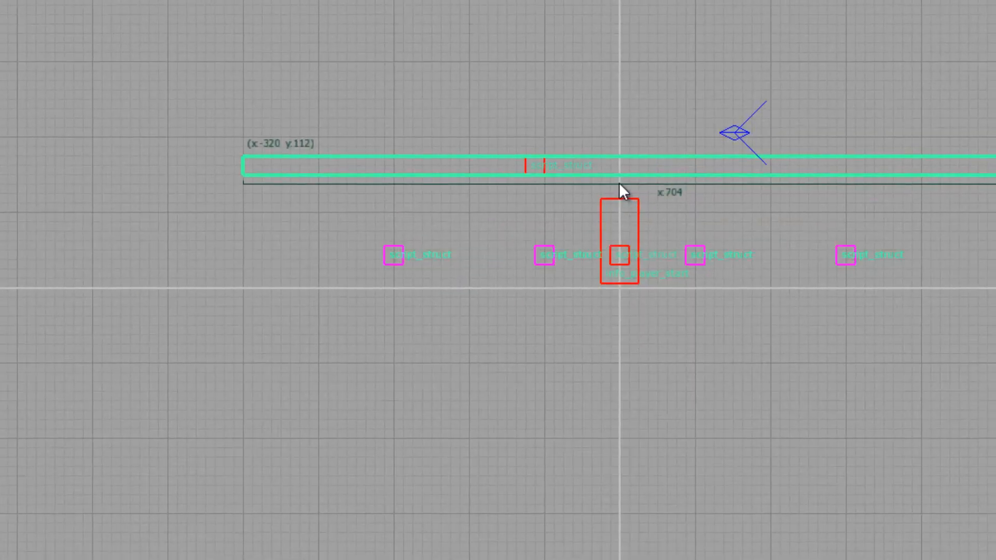
pyautogui.moveTo(620, 185); pyautogui.dragTo(613, 299)
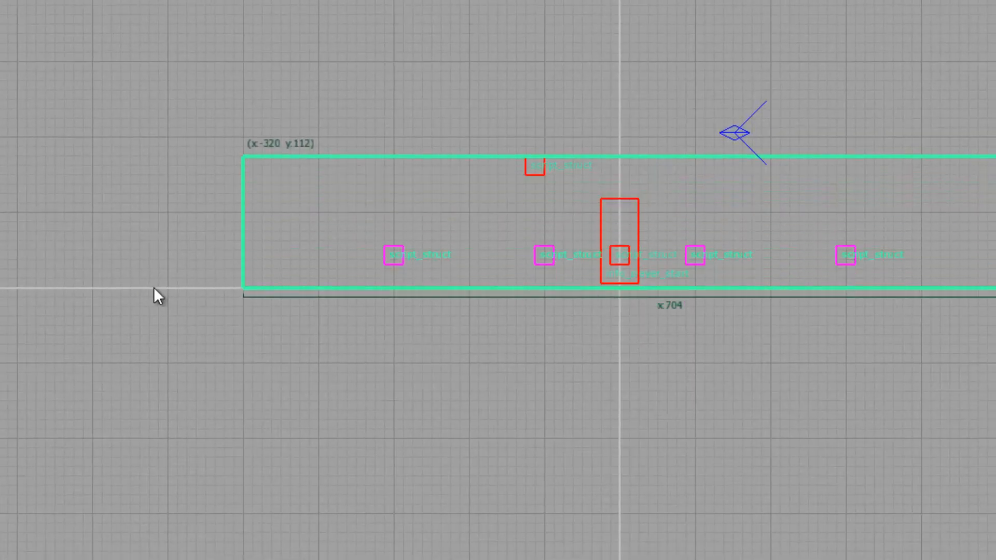
# Raise the brush's top to height 128 in the XZ Front view, above the intermission struct, and deselect it
pyautogui.scroll(5, 603, 283)
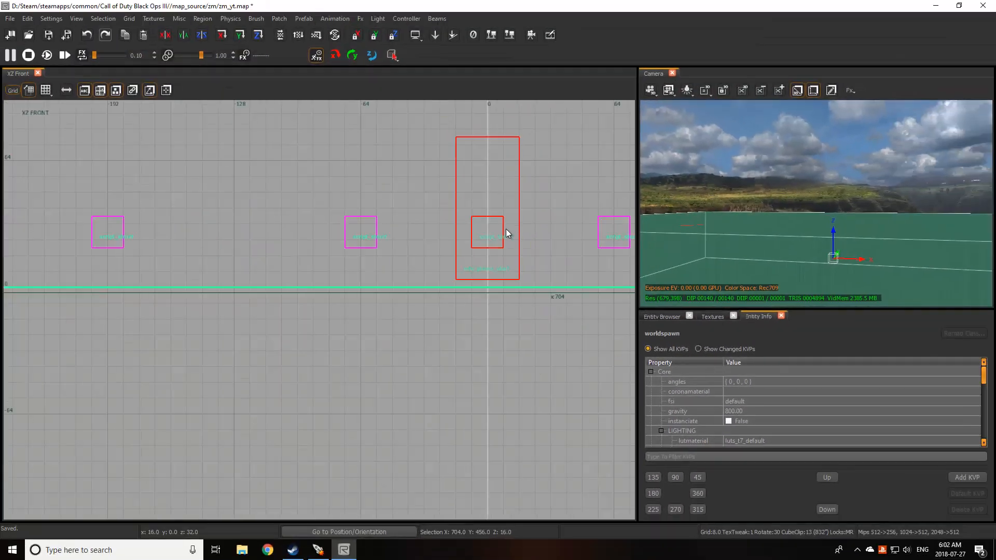
pyautogui.scroll(-2, 488, 213)
pyautogui.moveTo(483, 204); pyautogui.dragTo(464, 252, button='right')
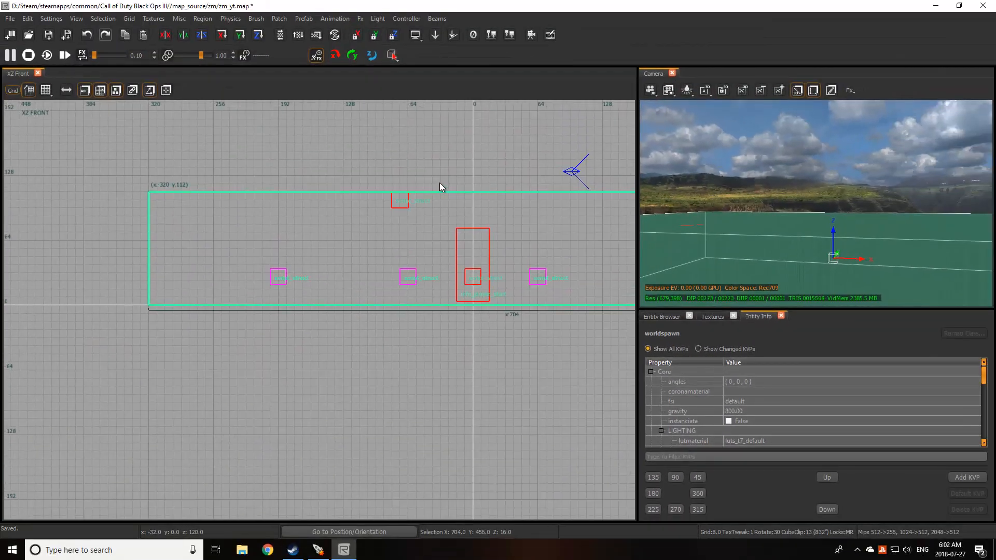
pyautogui.moveTo(439, 183); pyautogui.dragTo(437, 171)
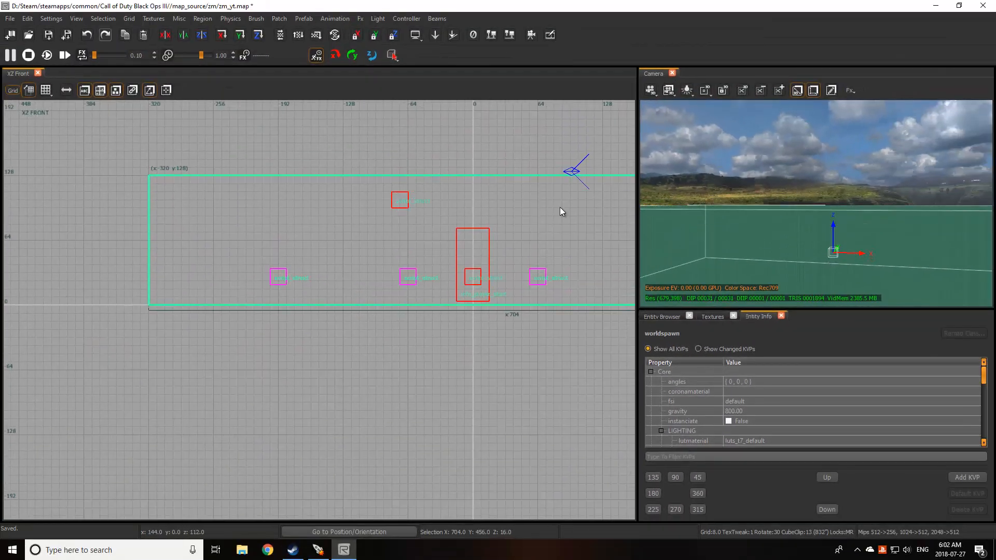
pyautogui.press('Escape')
pyautogui.keyDown('ctrl'); pyautogui.moveTo(752, 226); pyautogui.dragTo(751, 227, button='right'); pyautogui.keyUp('ctrl')
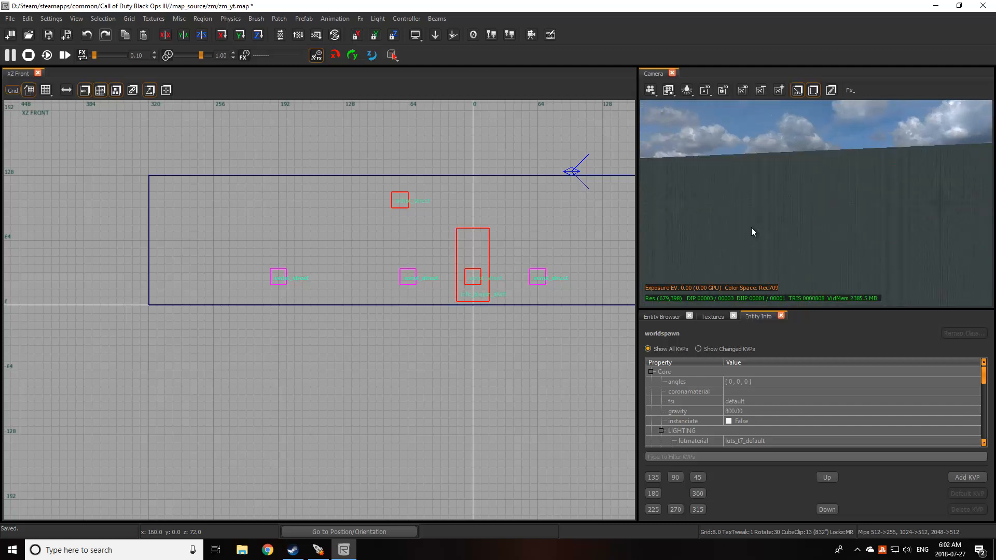
pyautogui.keyDown('shift'); pyautogui.click(783, 238); pyautogui.keyUp('shift')
pyautogui.moveTo(477, 247); pyautogui.dragTo(437, 271, button='right')
pyautogui.moveTo(783, 200); pyautogui.dragTo(787, 205, button='right')
pyautogui.press('Escape')
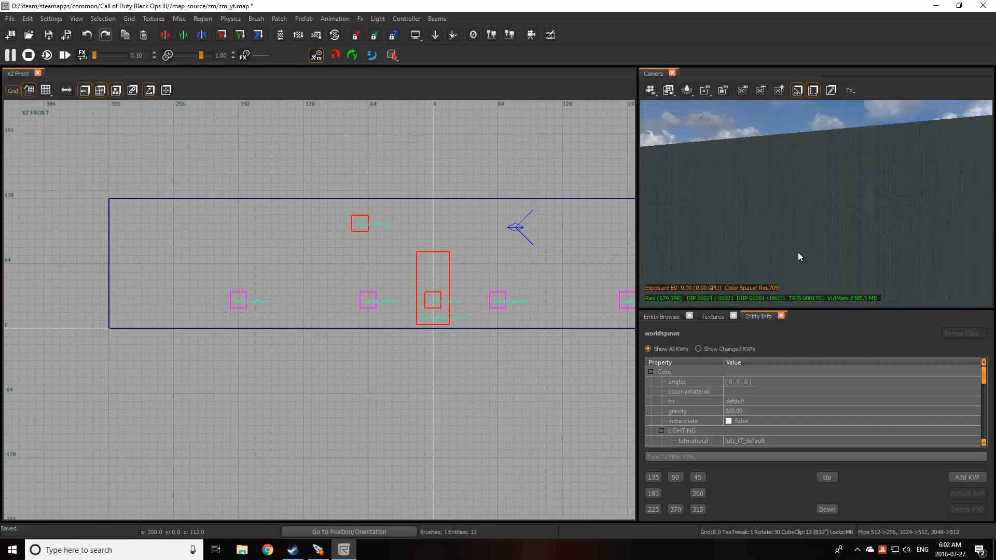
# Show all textures with the usage filter set to tools and apply the caulk texture to the selected brush
pyautogui.moveTo(815, 256); pyautogui.dragTo(813, 256, button='right')
pyautogui.moveTo(814, 253); pyautogui.dragTo(814, 254, button='right')
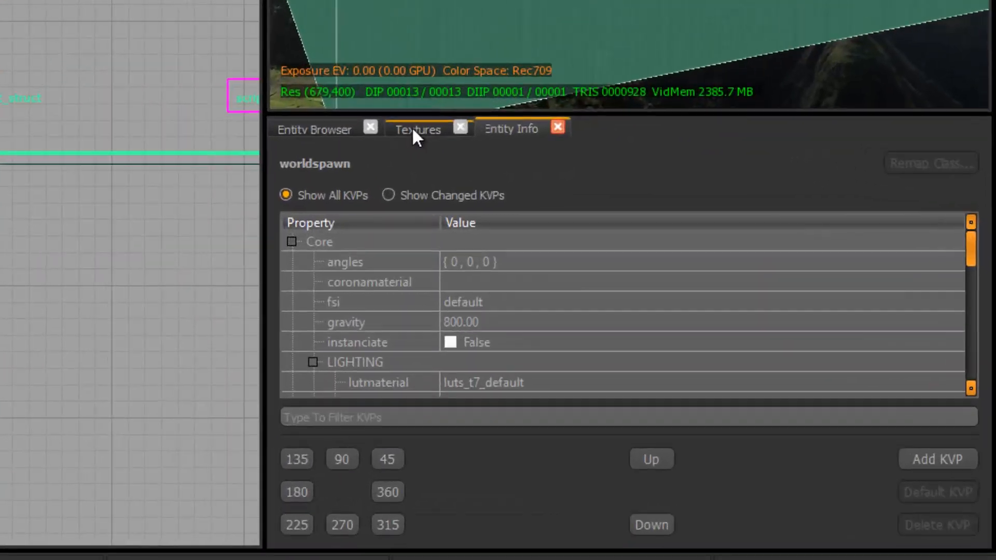
pyautogui.click(694, 305)
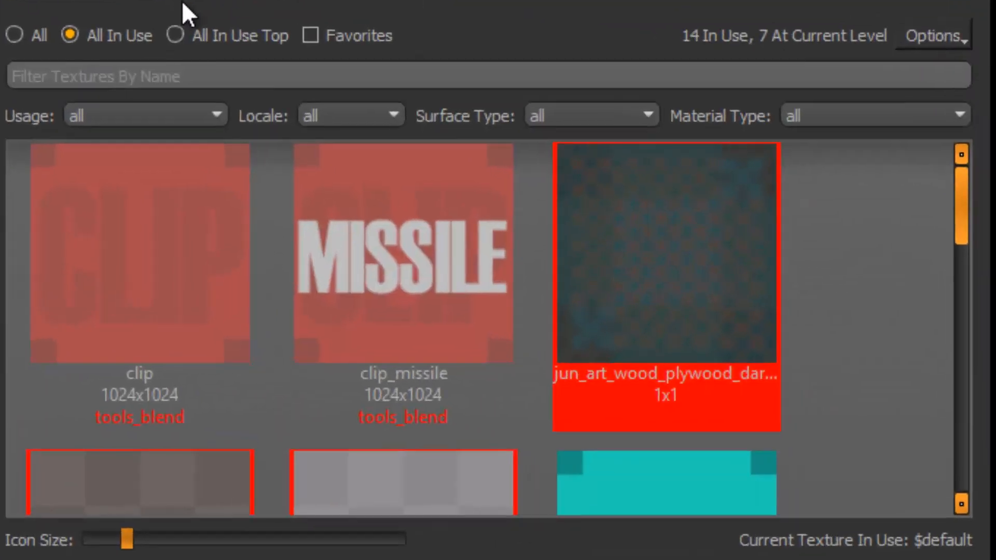
pyautogui.click(13, 36)
pyautogui.click(112, 107)
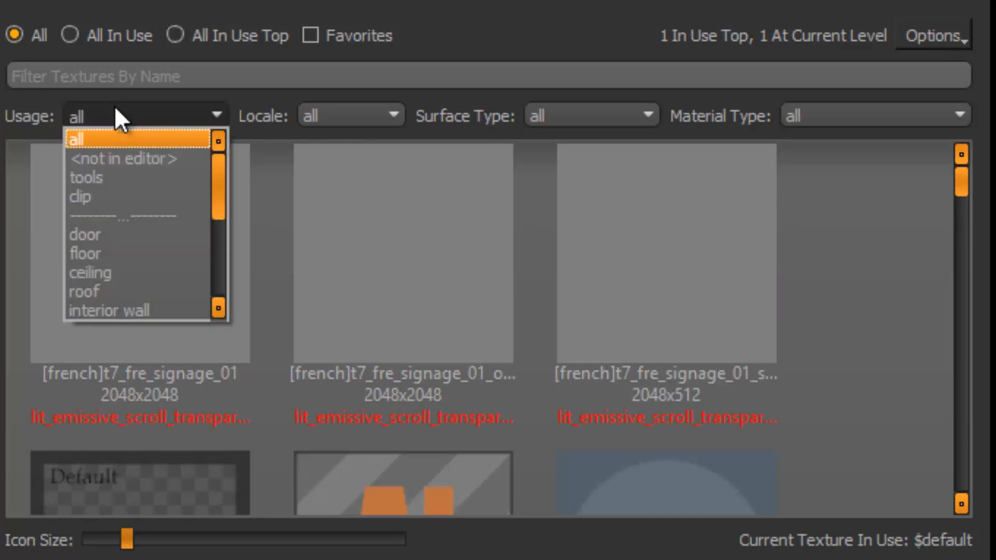
pyautogui.click(124, 179)
pyautogui.scroll(-5, 332, 259)
pyautogui.click(141, 243)
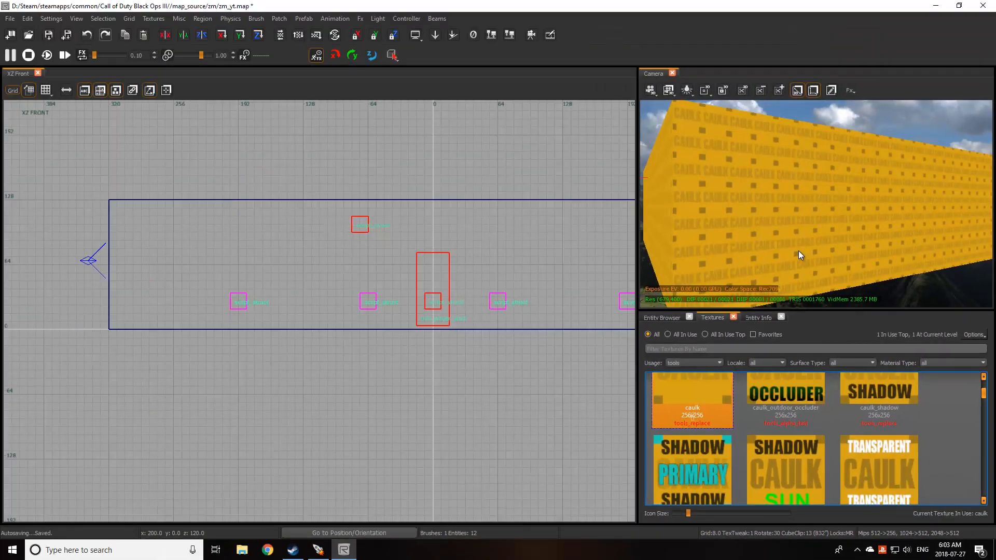
# Select the caulk brush and hollow it into a walled room with CSG Hollow, then deselect it
pyautogui.moveTo(797, 250); pyautogui.dragTo(841, 259, button='right')
pyautogui.keyDown('shift'); pyautogui.click(827, 213); pyautogui.keyUp('shift')
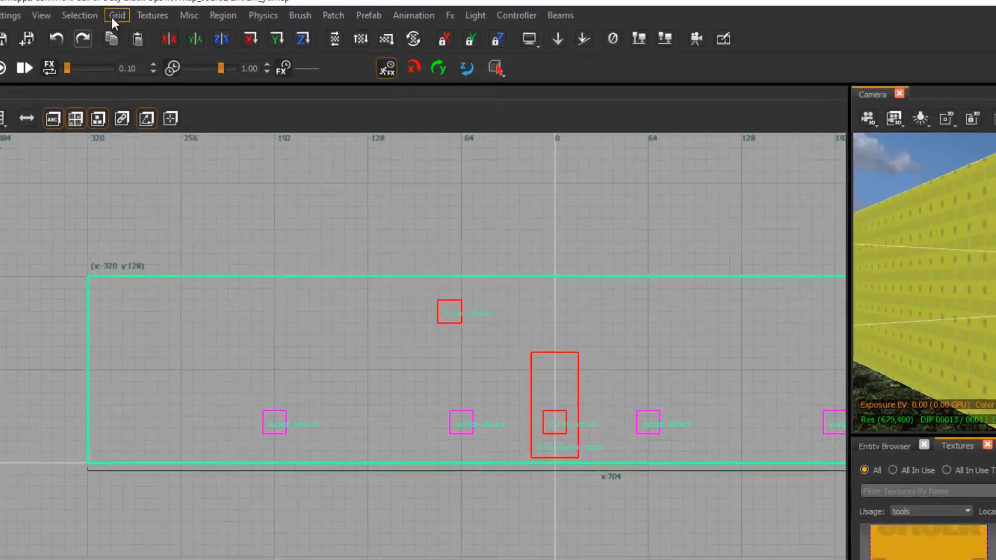
pyautogui.click(102, 18)
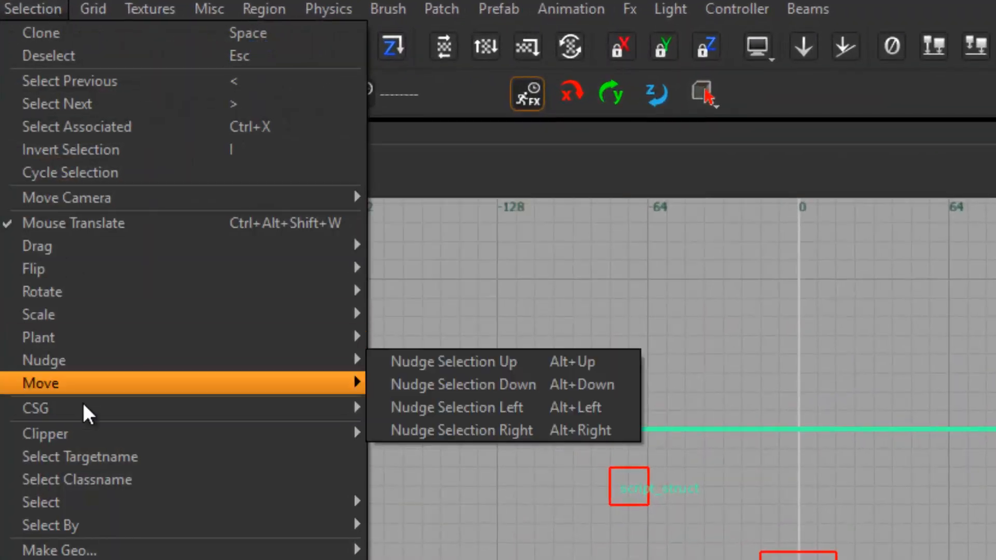
pyautogui.moveTo(98, 407)
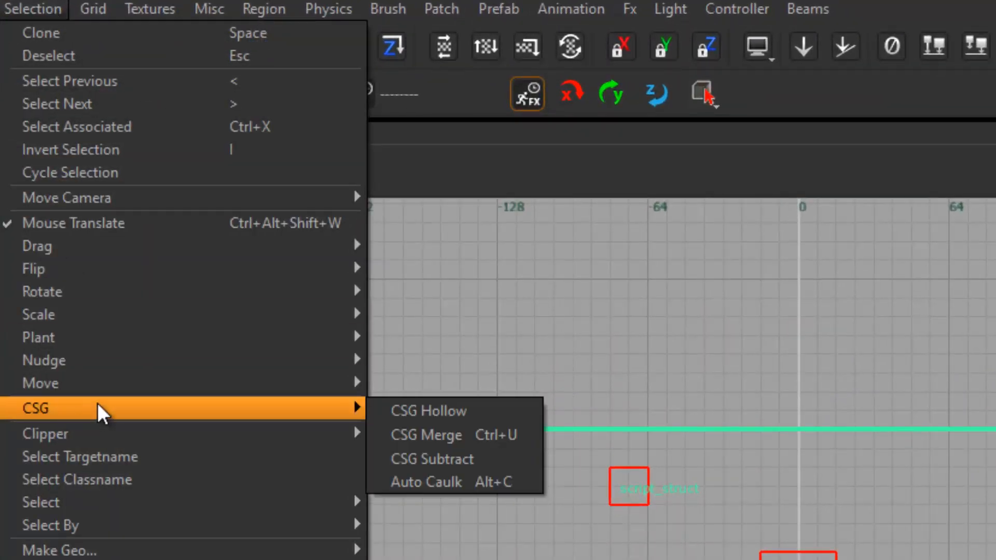
pyautogui.click(429, 409)
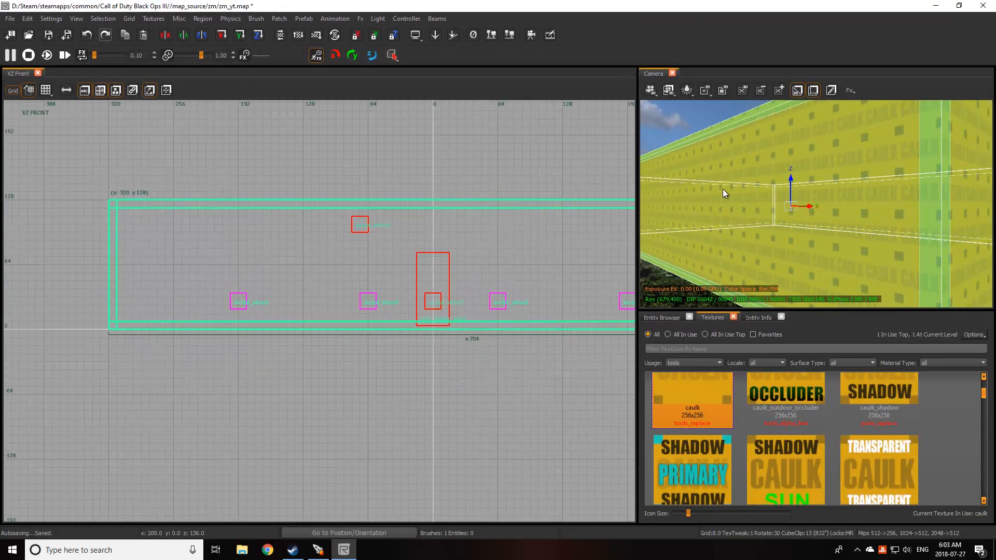
pyautogui.press('Escape')
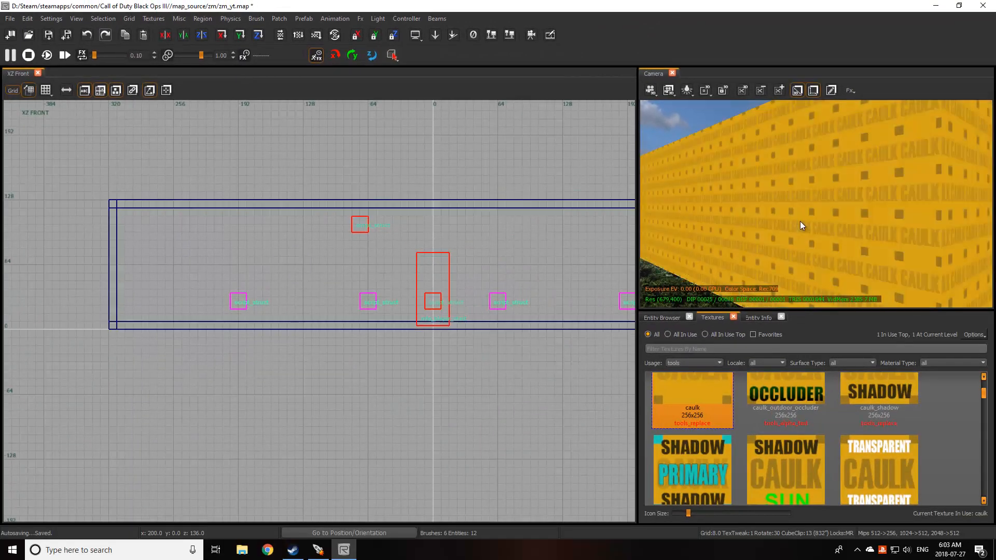
# Select the floor inside the hollowed room and filter the textures to floor usage
pyautogui.press('Up')
pyautogui.press('Right')
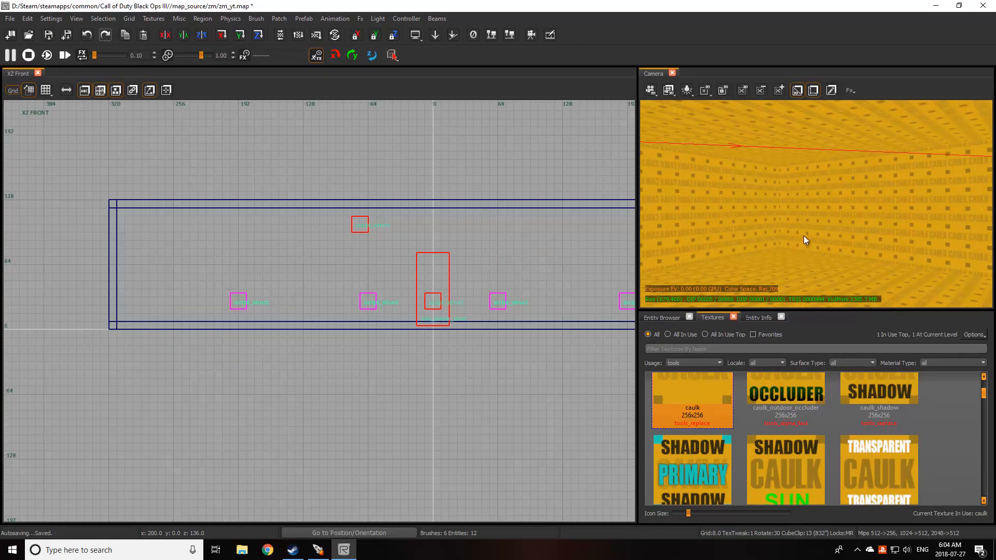
pyautogui.press('Left')
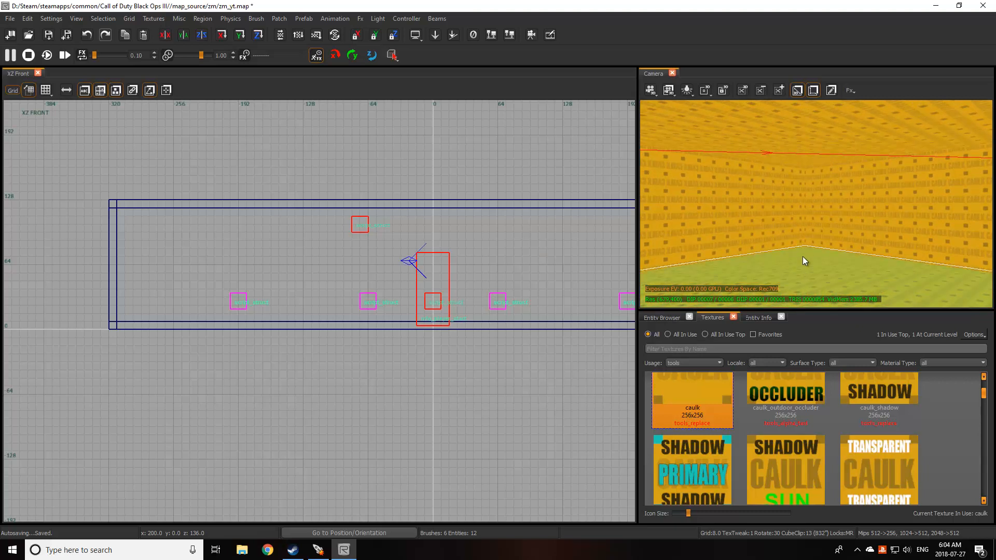
pyautogui.moveTo(804, 251); pyautogui.dragTo(802, 249, button='right')
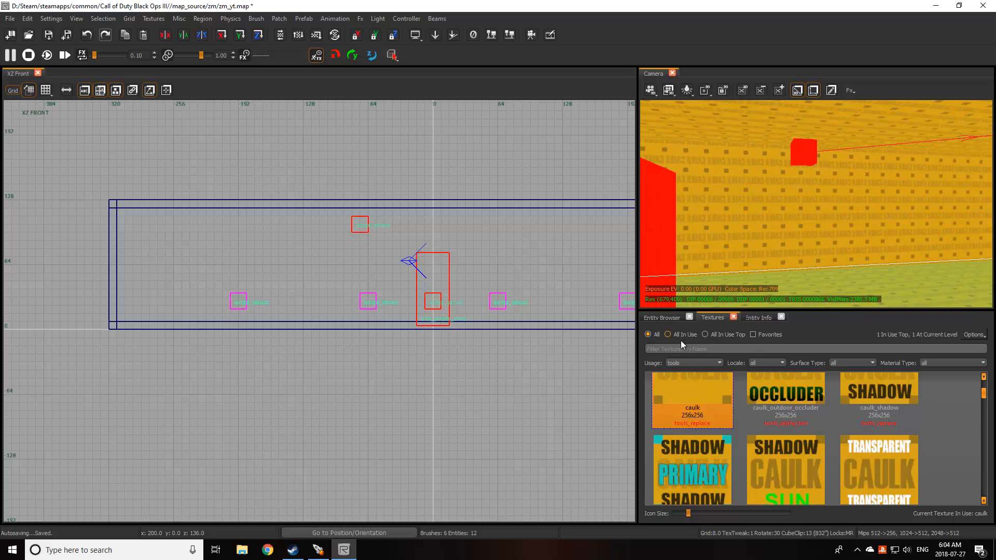
pyautogui.click(682, 362)
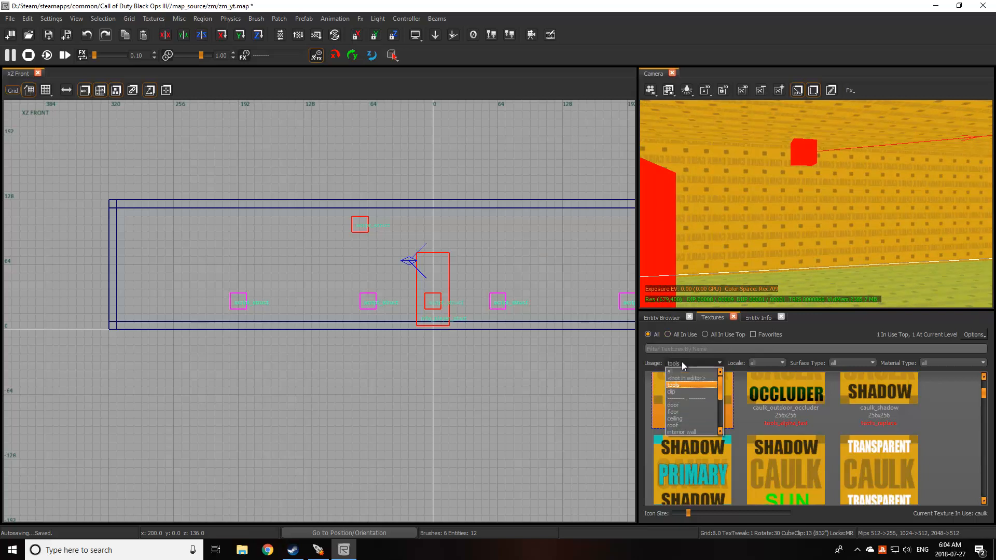
pyautogui.click(682, 413)
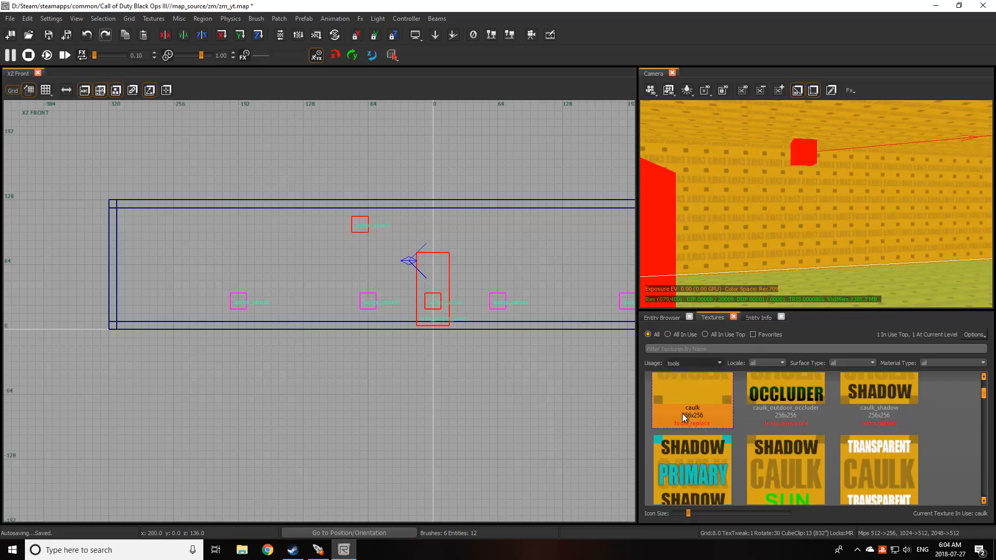
pyautogui.click(833, 364)
pyautogui.click(839, 365)
# Find the t7_stone_slate_tile_grey texture, apply it to the selected floor and deselect the floor
pyautogui.scroll(-5, 850, 417)
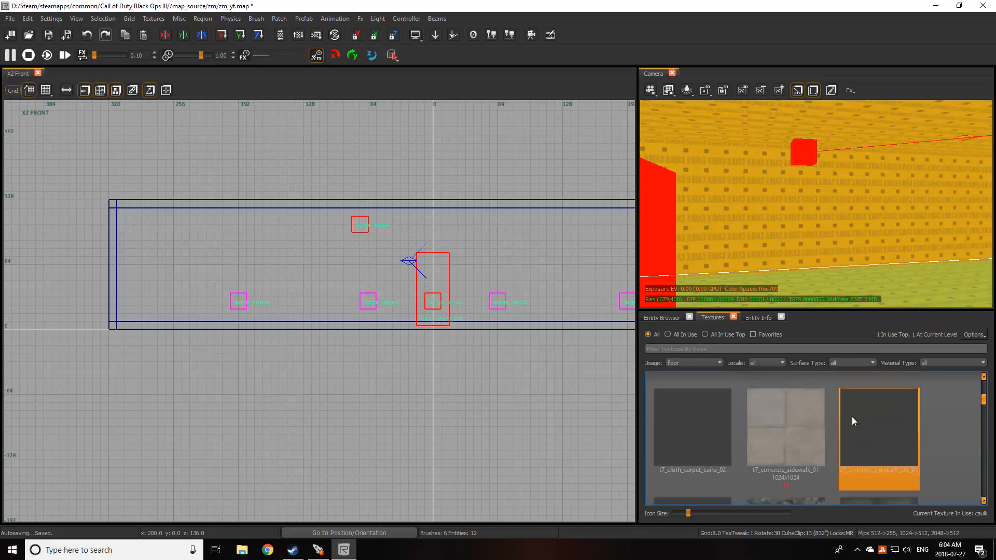
pyautogui.scroll(-3, 851, 416)
pyautogui.scroll(-5, 852, 415)
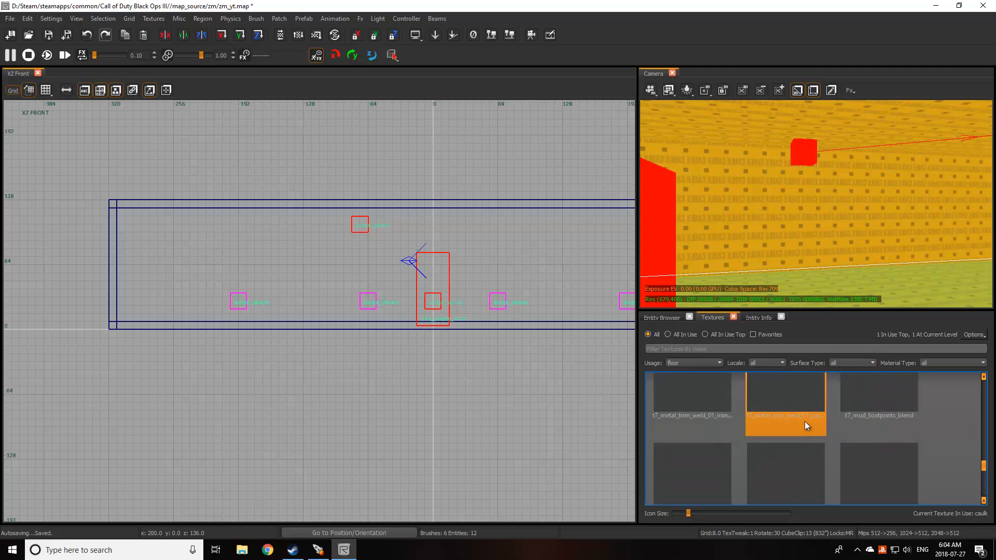
pyautogui.scroll(-3, 799, 420)
pyautogui.scroll(1, 798, 431)
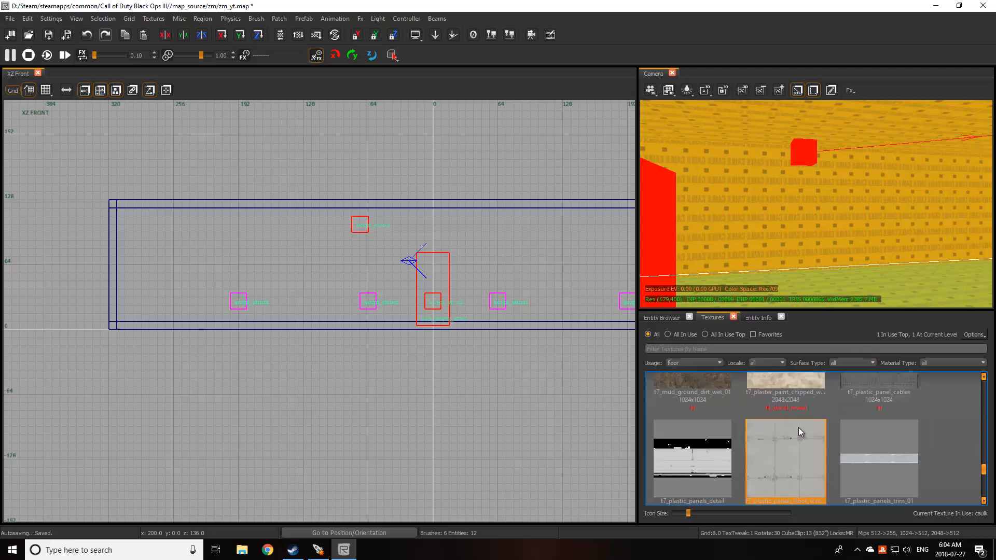
pyautogui.scroll(-1, 798, 431)
pyautogui.scroll(1, 798, 431)
pyautogui.scroll(-2, 799, 430)
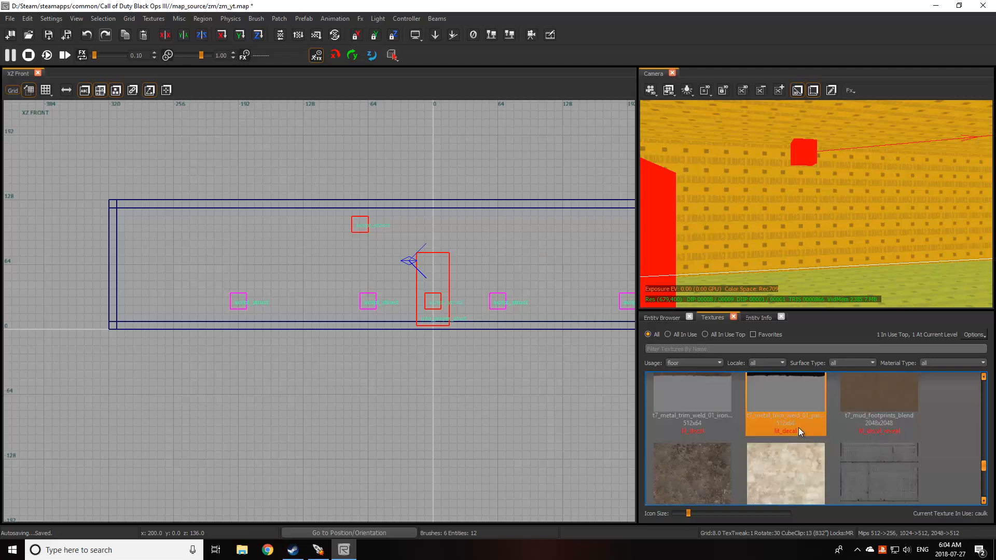
pyautogui.scroll(2, 799, 430)
pyautogui.scroll(-3, 799, 430)
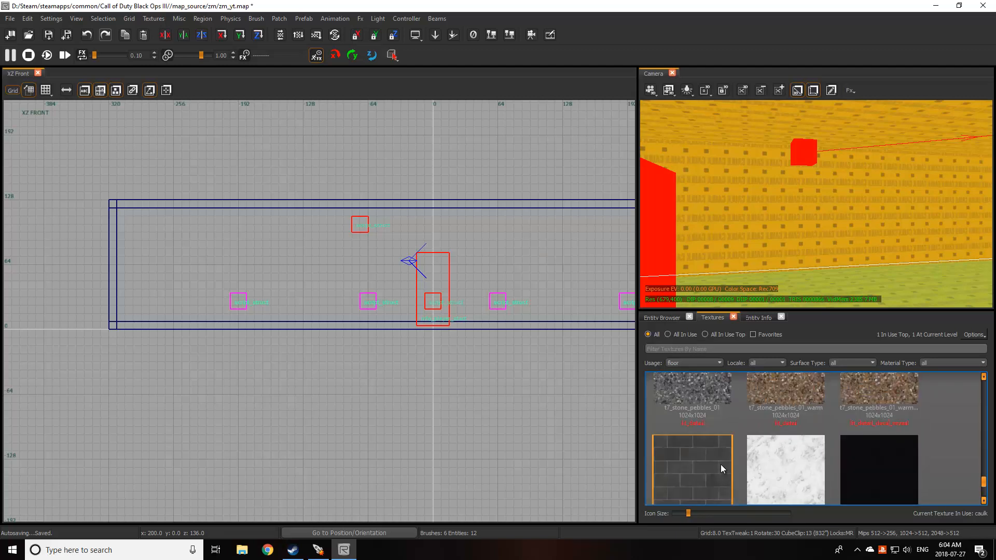
pyautogui.scroll(-1, 720, 464)
pyautogui.scroll(1, 717, 450)
pyautogui.click(689, 466)
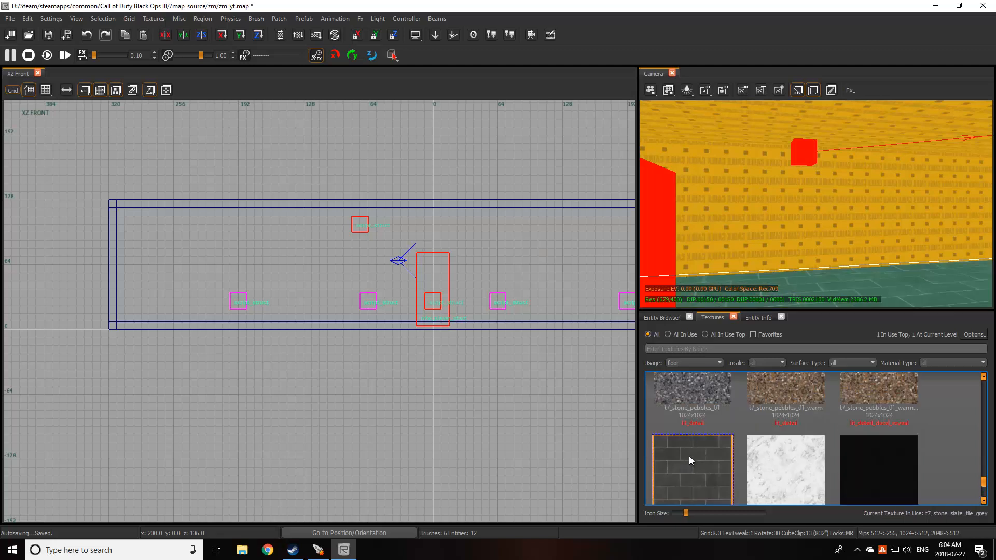
pyautogui.press('Escape')
# Select the room's walls and filter the textures to interior wall usage
pyautogui.moveTo(776, 267)
pyautogui.mouseDown(button='right')
pyautogui.moveTo(787, 287)
pyautogui.moveTo(775, 269)
pyautogui.mouseUp(button='right')
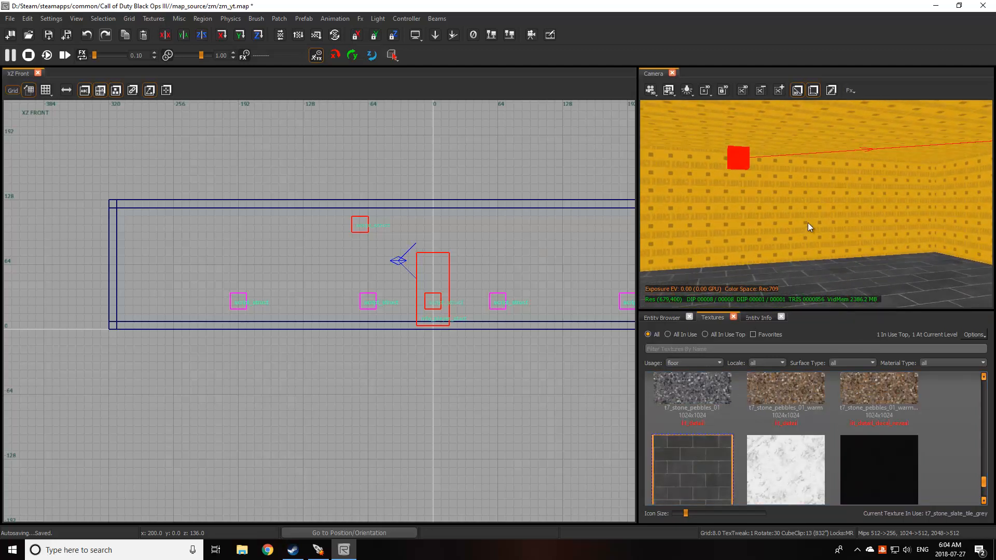
pyautogui.moveTo(945, 232)
pyautogui.mouseDown(button='right')
pyautogui.moveTo(928, 246)
pyautogui.moveTo(905, 223)
pyautogui.moveTo(847, 240)
pyautogui.moveTo(844, 216)
pyautogui.mouseUp(button='right')
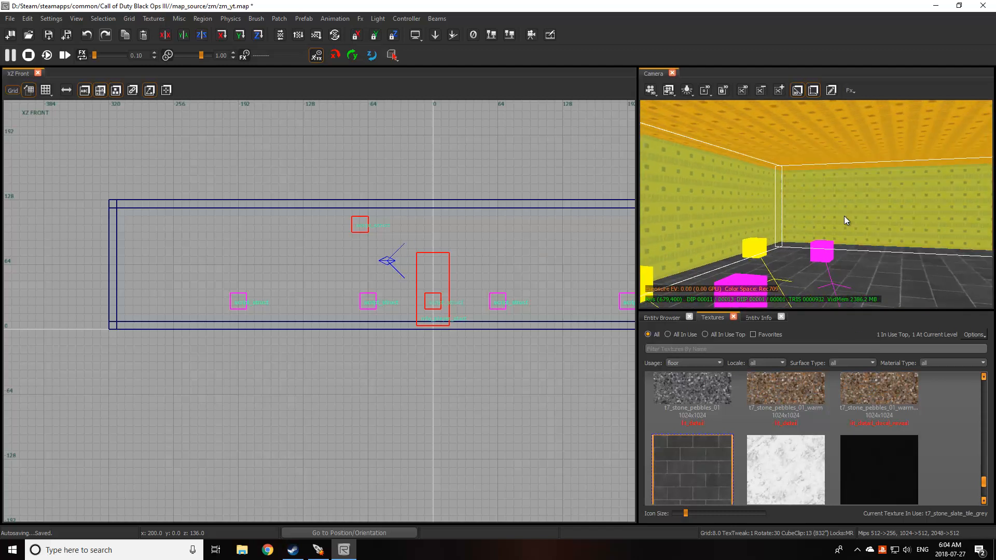
pyautogui.click(685, 362)
pyautogui.click(683, 426)
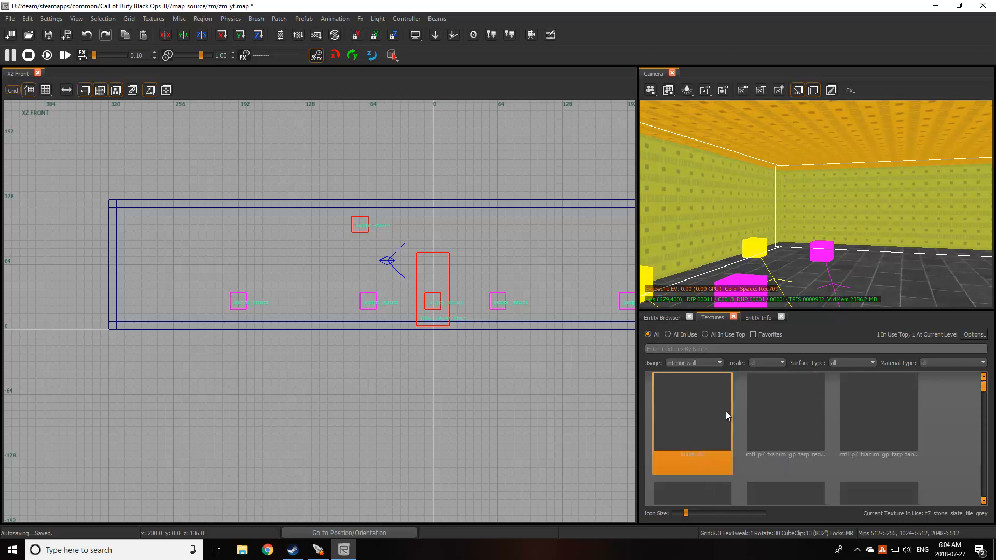
# Find the t7_wood_varnished_clean_cherry texture, apply it to the selected walls and deselect them
pyautogui.scroll(-3, 881, 413)
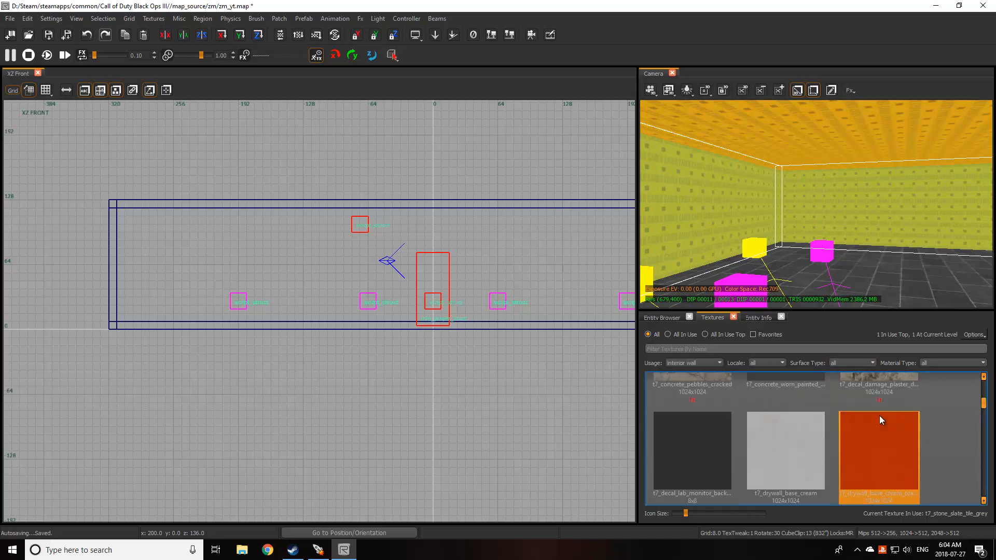
pyautogui.scroll(-5, 879, 416)
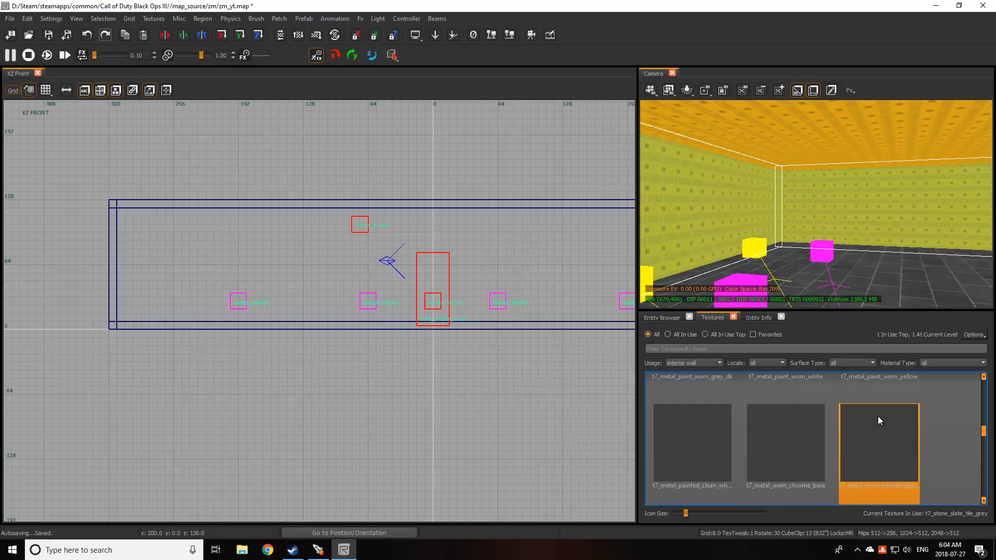
pyautogui.scroll(-8, 878, 416)
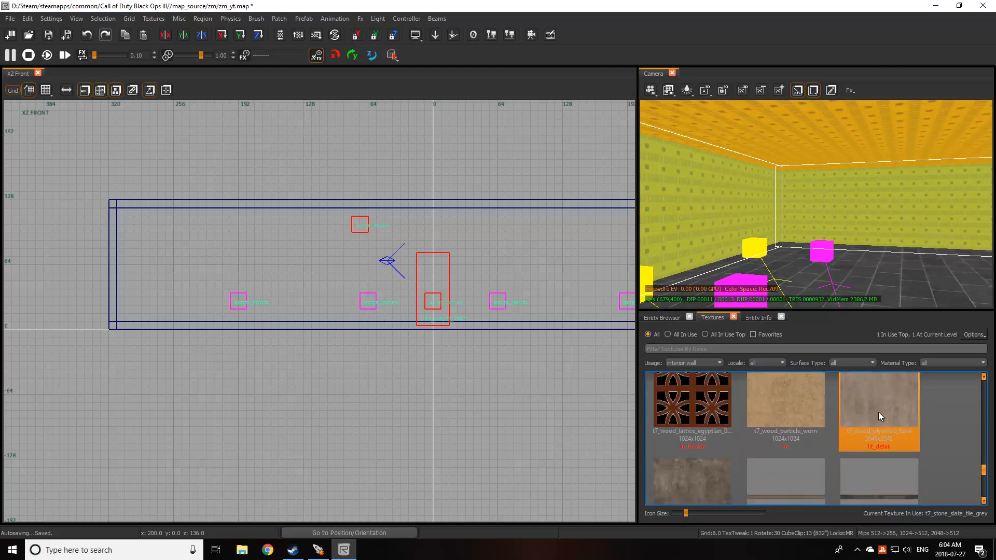
pyautogui.scroll(-3, 878, 415)
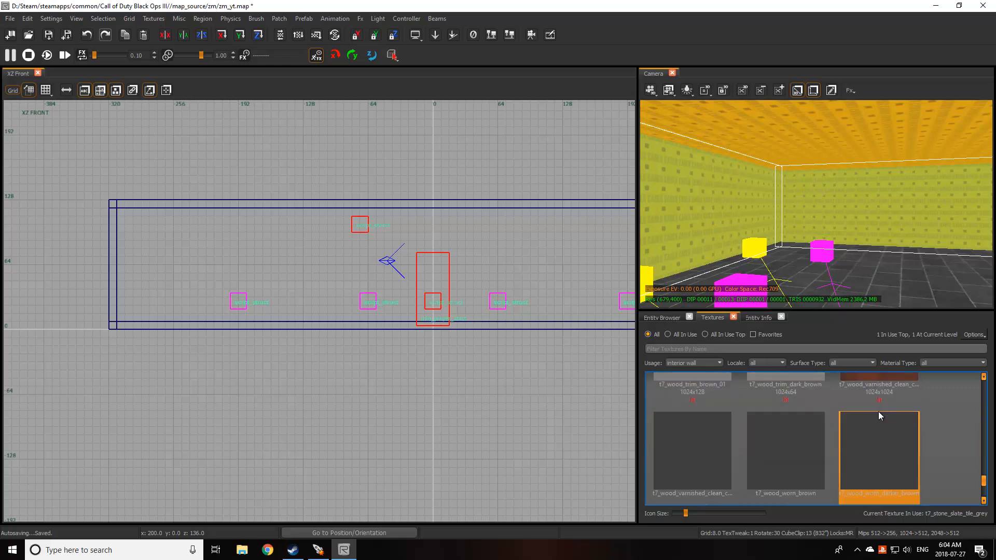
pyautogui.scroll(1, 878, 412)
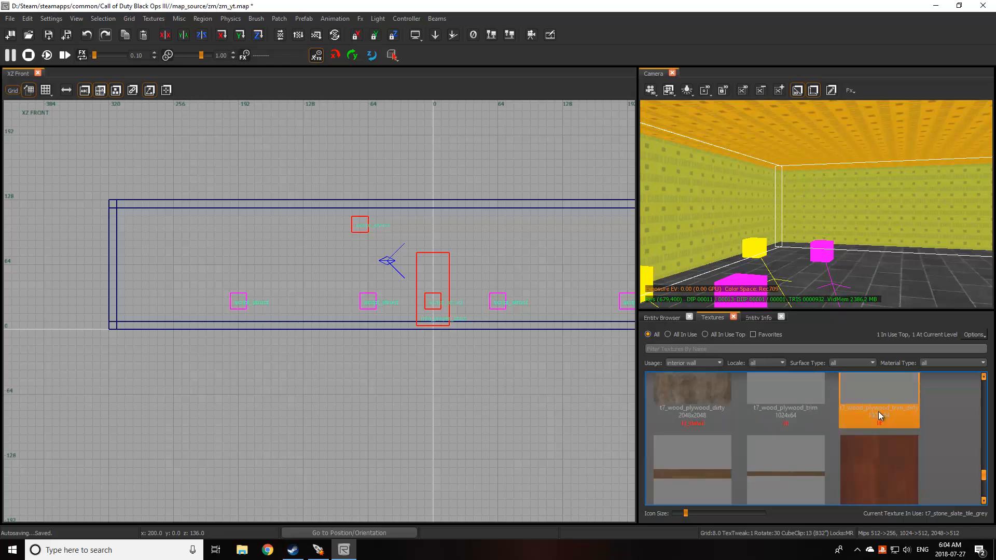
pyautogui.scroll(-1, 878, 412)
pyautogui.scroll(1, 877, 415)
pyautogui.click(868, 450)
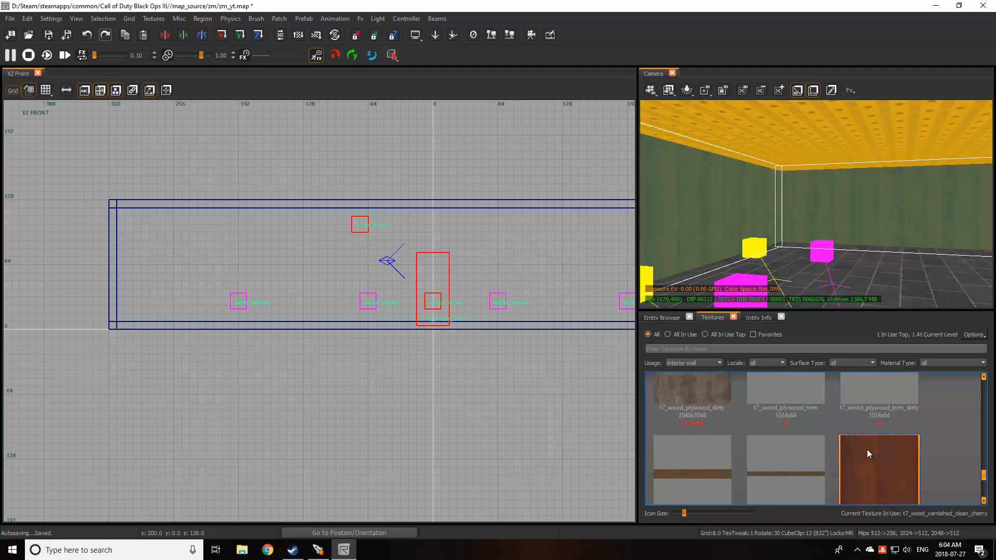
pyautogui.press('Escape')
# Select the room's ceiling, filter the textures to ceiling usage and apply t7_plastic_light_cover to it
pyautogui.moveTo(808, 271); pyautogui.dragTo(806, 264, button='right')
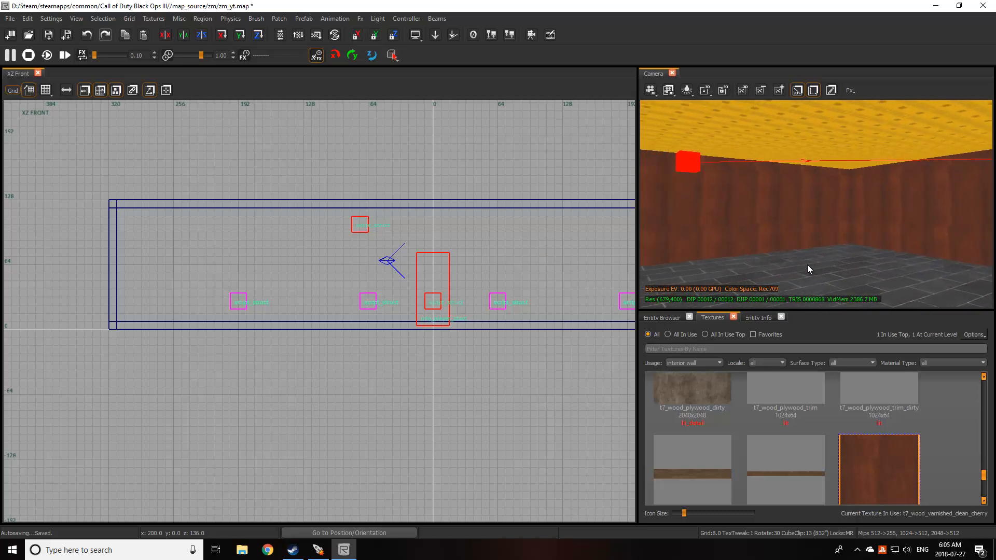
pyautogui.keyDown('shift'); pyautogui.click(791, 137); pyautogui.keyUp('shift')
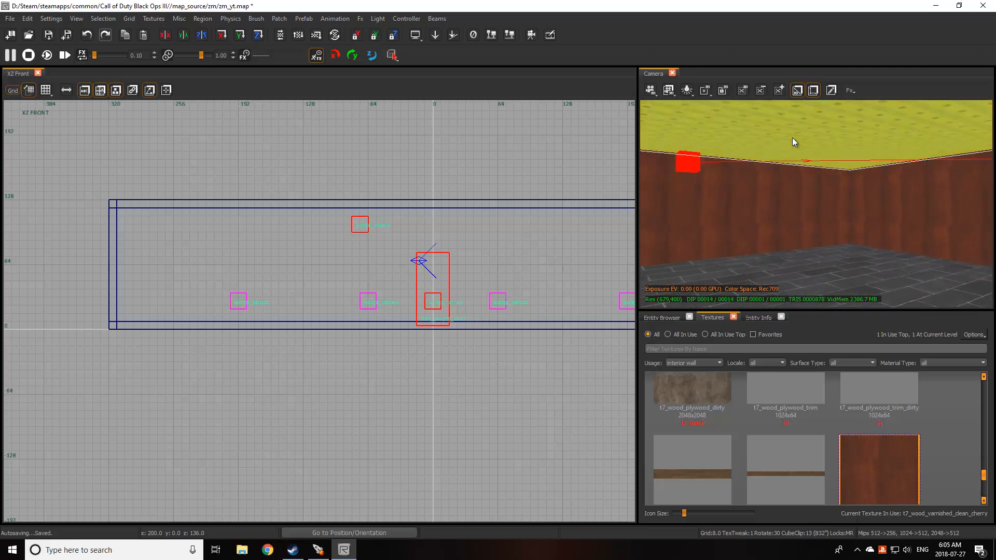
pyautogui.click(699, 361)
pyautogui.click(693, 415)
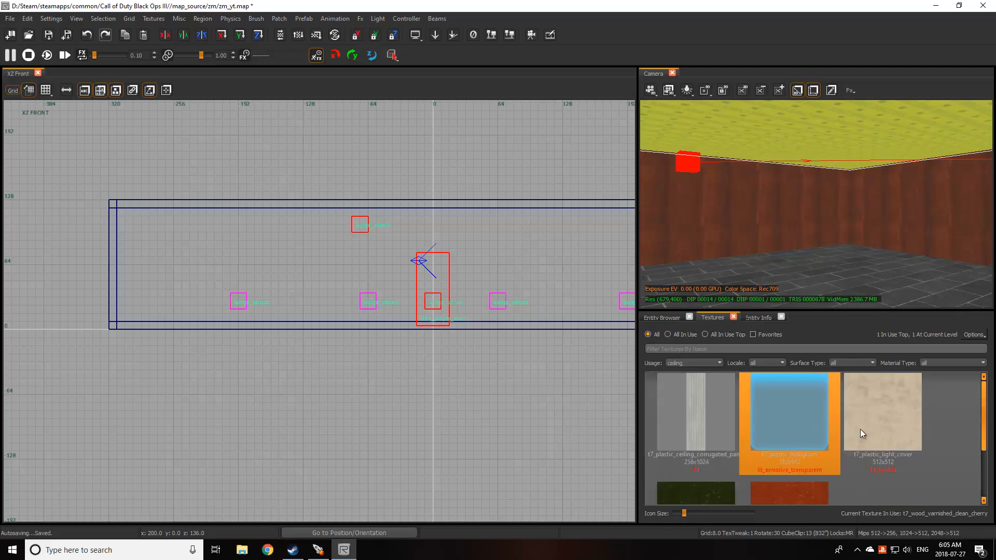
pyautogui.click(860, 428)
pyautogui.moveTo(838, 229); pyautogui.dragTo(838, 229, button='right')
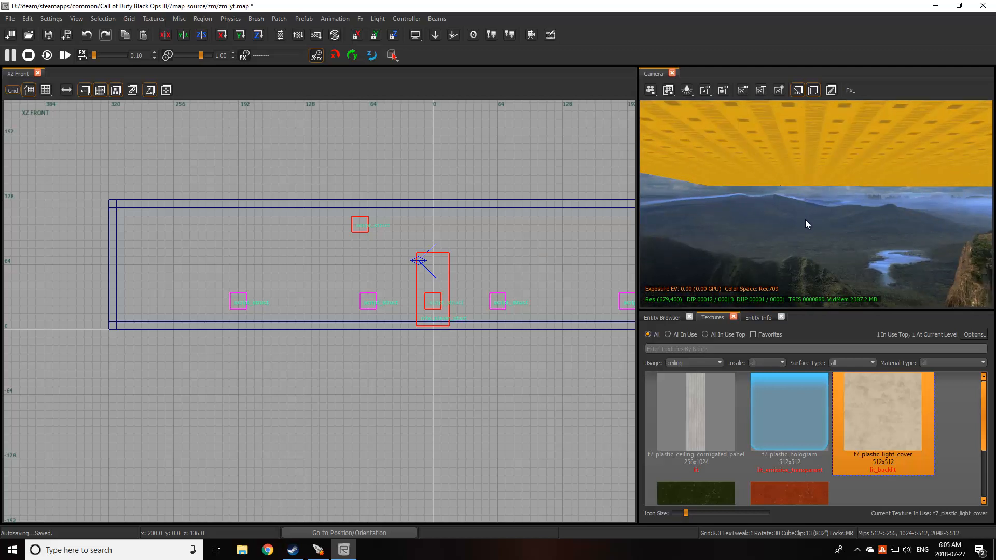
pyautogui.moveTo(819, 167); pyautogui.dragTo(811, 207, button='right')
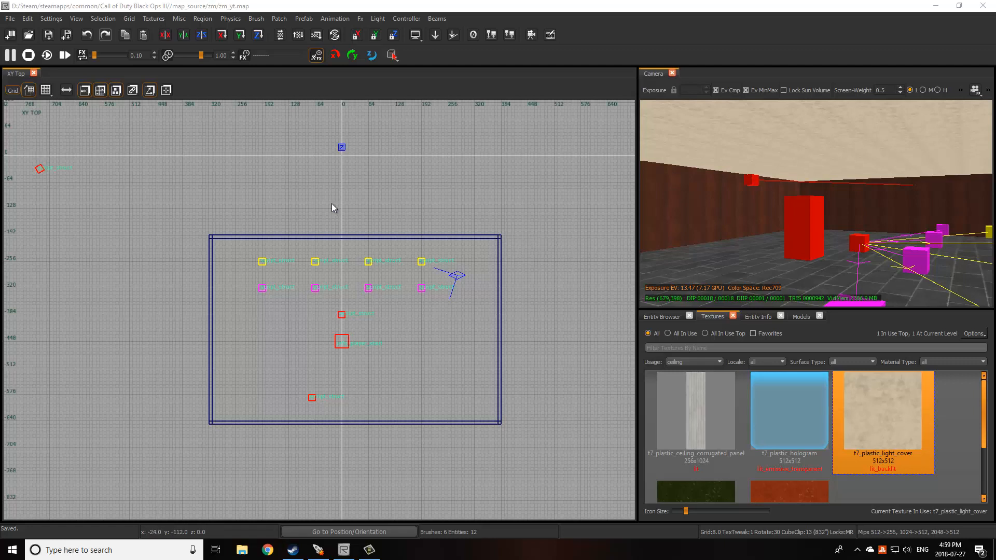
# Search the entity browser for "volum" to find the info volume entity
pyautogui.click(655, 317)
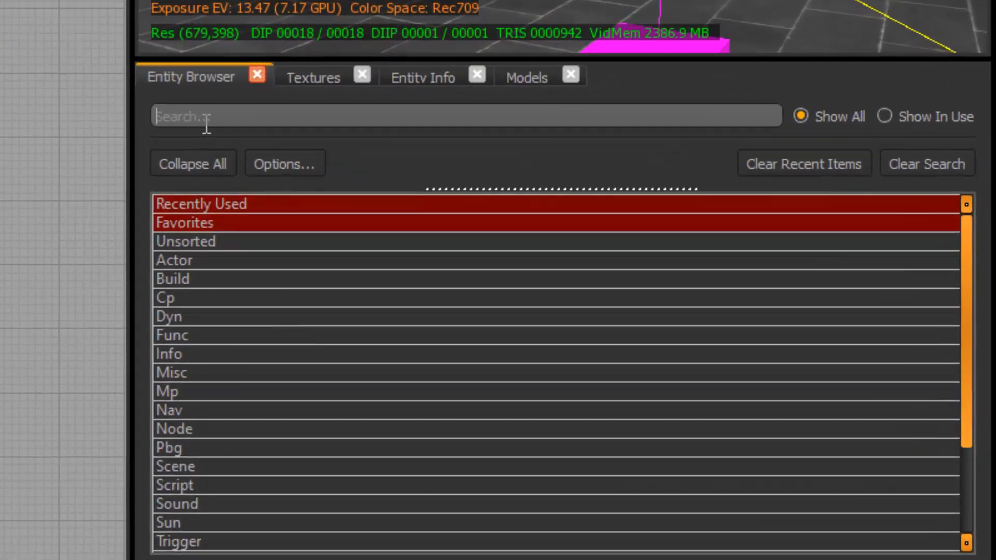
pyautogui.write('zo')
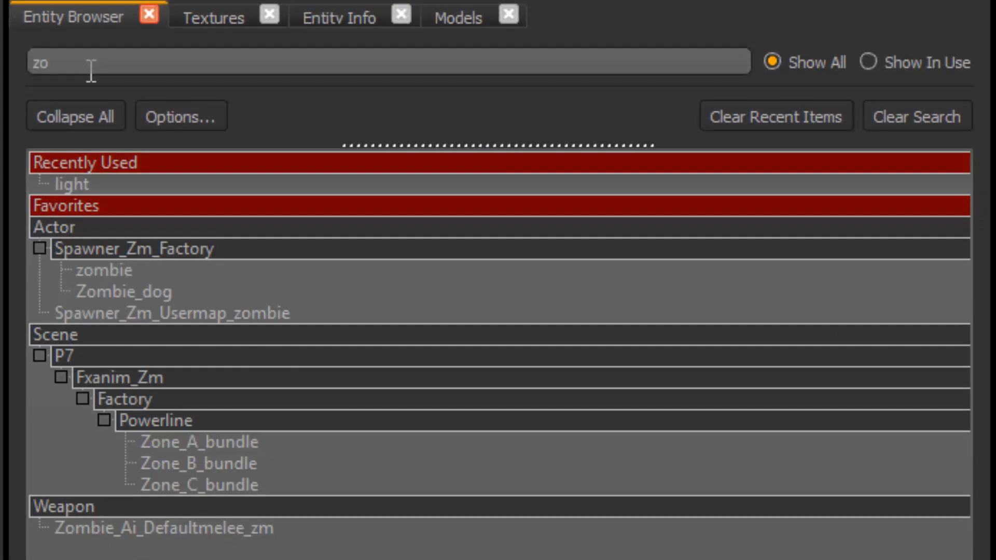
pyautogui.press('BackSpace')
pyautogui.press('BackSpace')
pyautogui.write('vol')
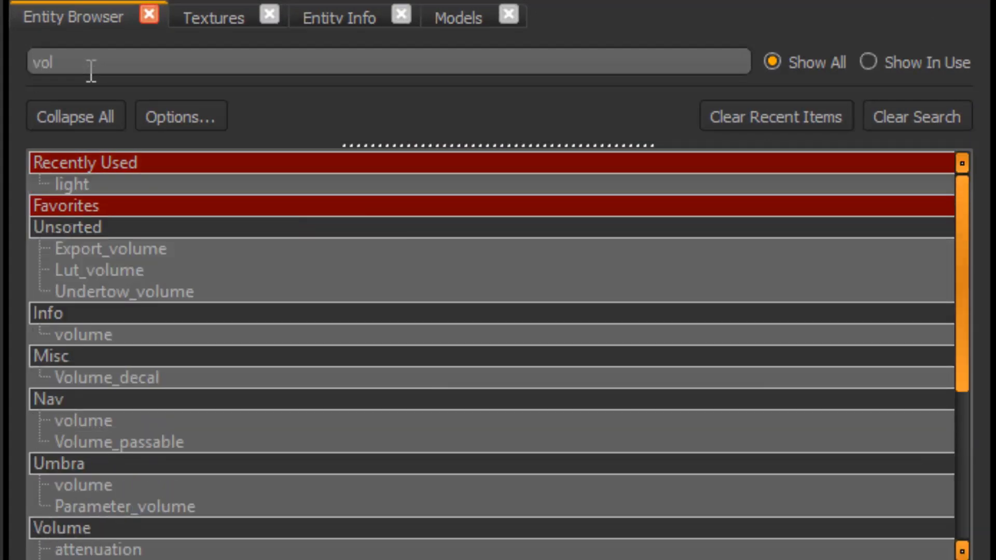
pyautogui.write('u,m')
pyautogui.press('BackSpace')
pyautogui.press('BackSpace')
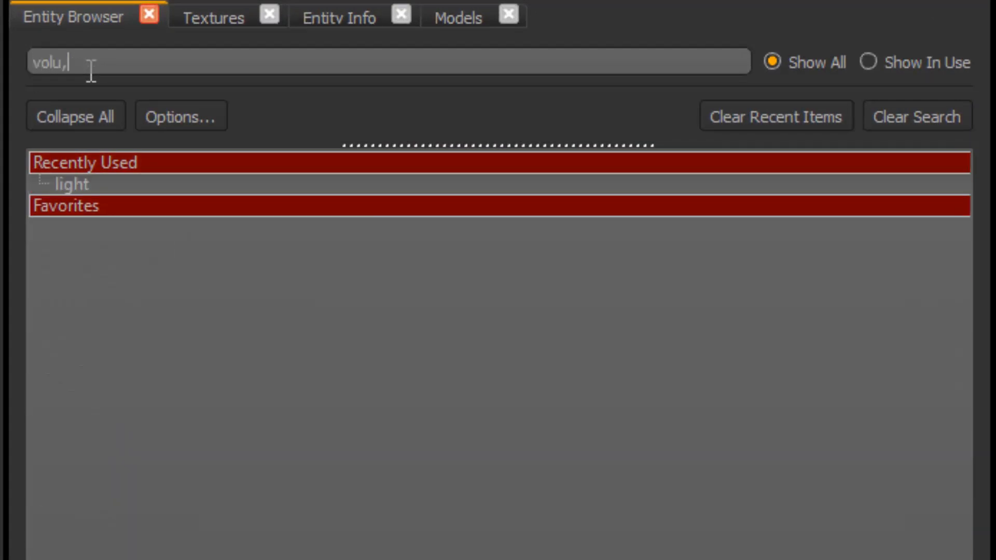
pyautogui.write('m')
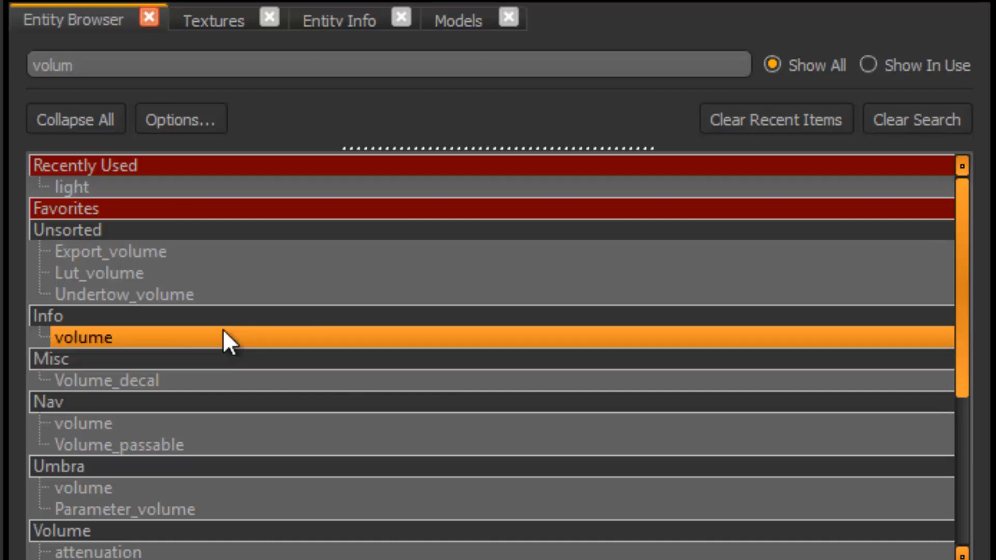
# Place an info volume entity outside the room, stretch it to about 832 by 568 units around the whole room and deselect it
pyautogui.click(81, 336)
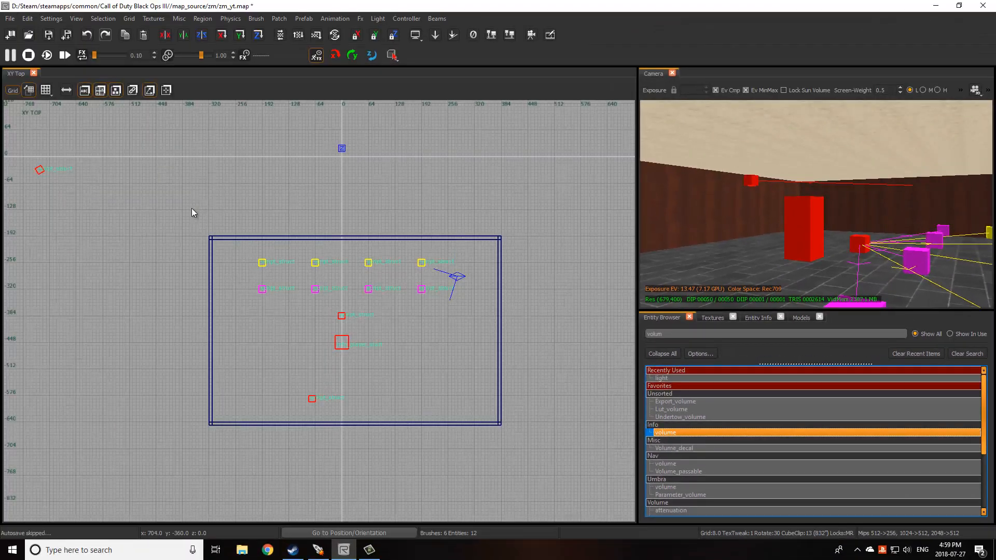
pyautogui.moveTo(192, 208); pyautogui.dragTo(192, 209)
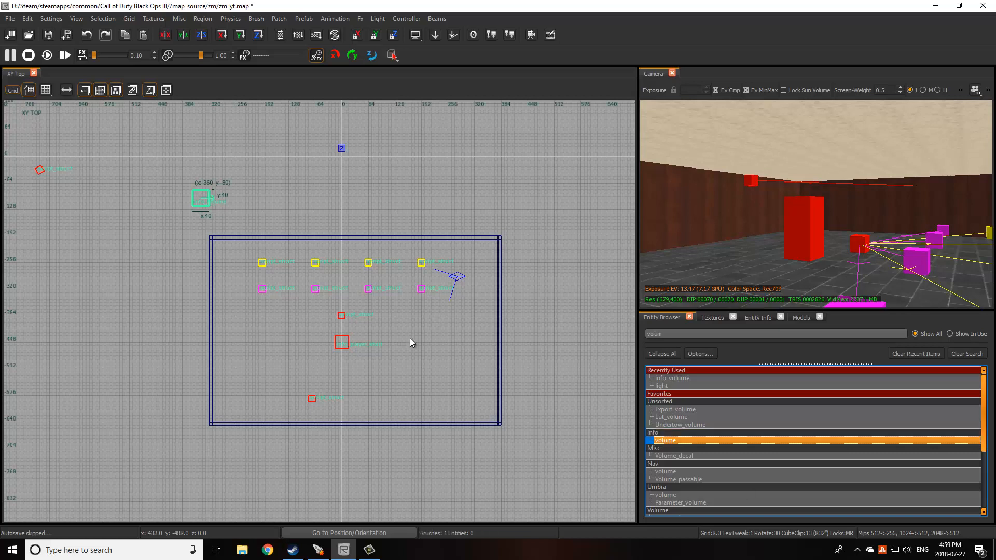
pyautogui.moveTo(201, 201); pyautogui.dragTo(535, 451)
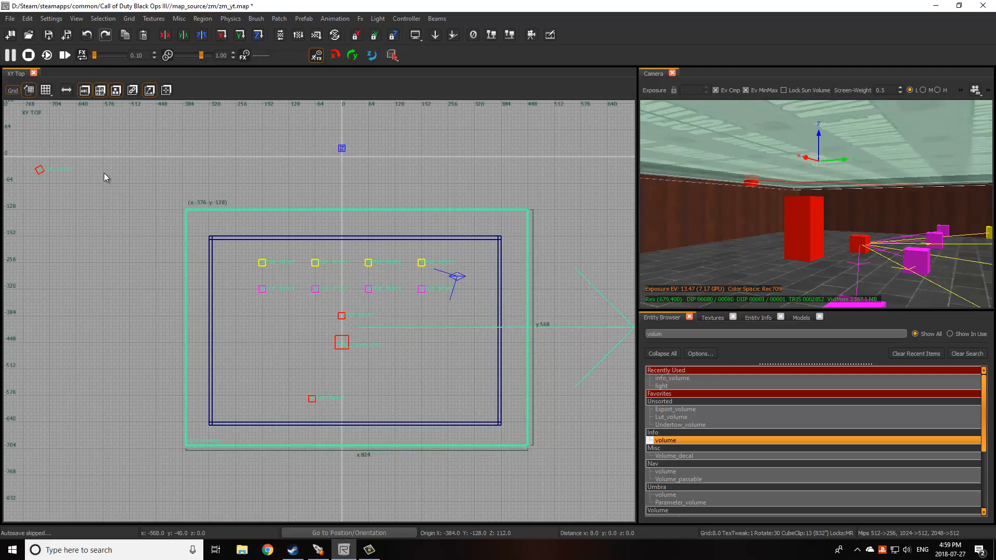
pyautogui.press('Escape')
# Draw a brush about 88 by 80 units outside the room and look through textures matching "vol" with usage set to all
pyautogui.moveTo(104, 170); pyautogui.dragTo(140, 203)
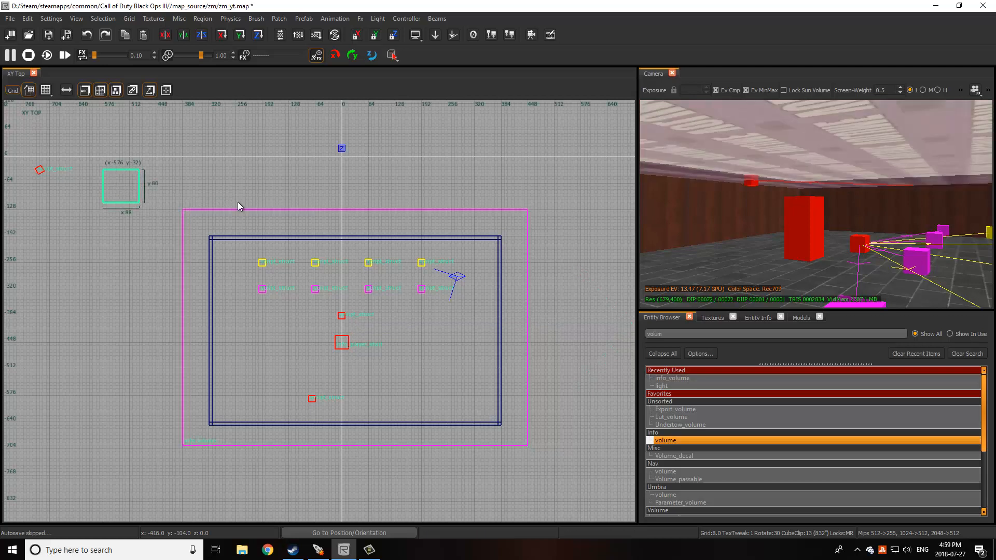
pyautogui.click(712, 317)
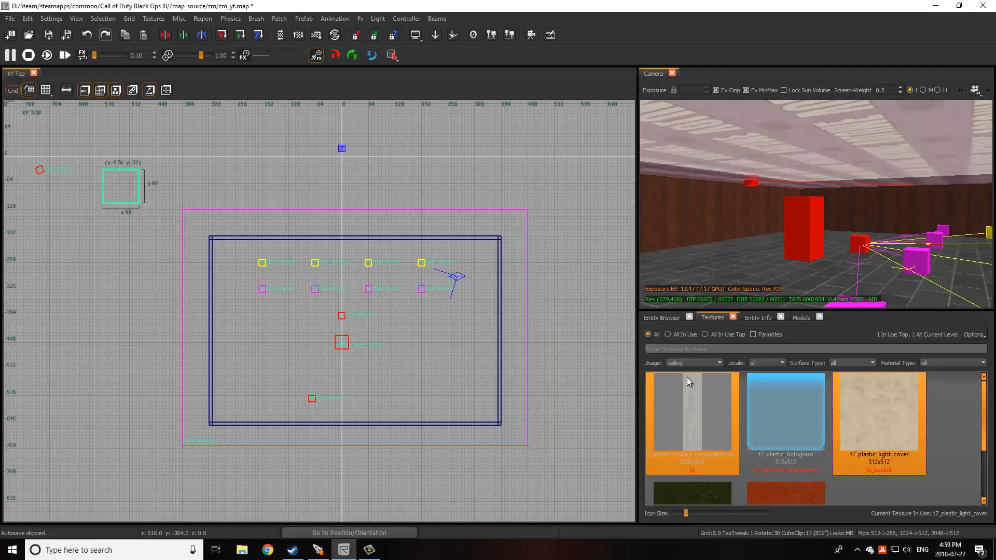
pyautogui.click(690, 349)
pyautogui.write('vol')
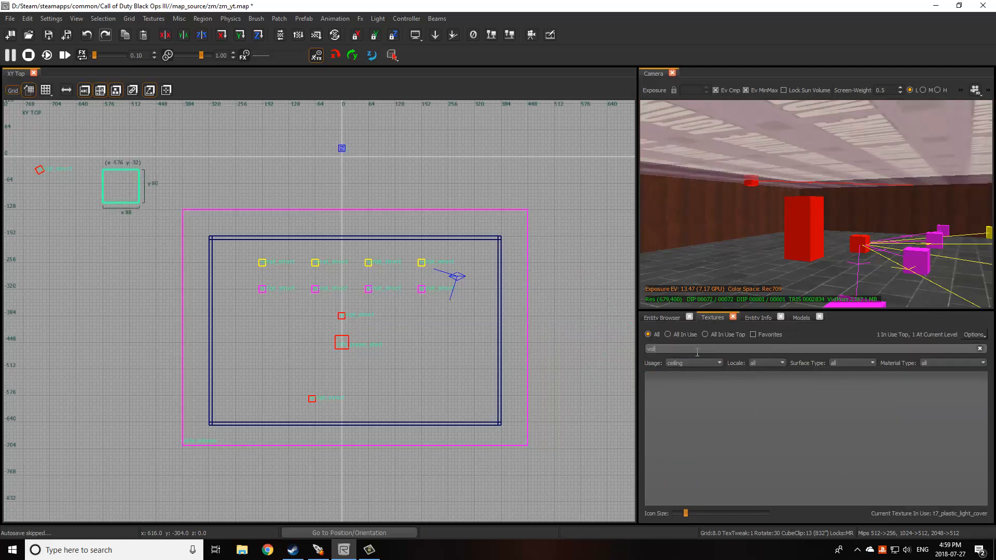
pyautogui.click(696, 365)
pyautogui.click(684, 371)
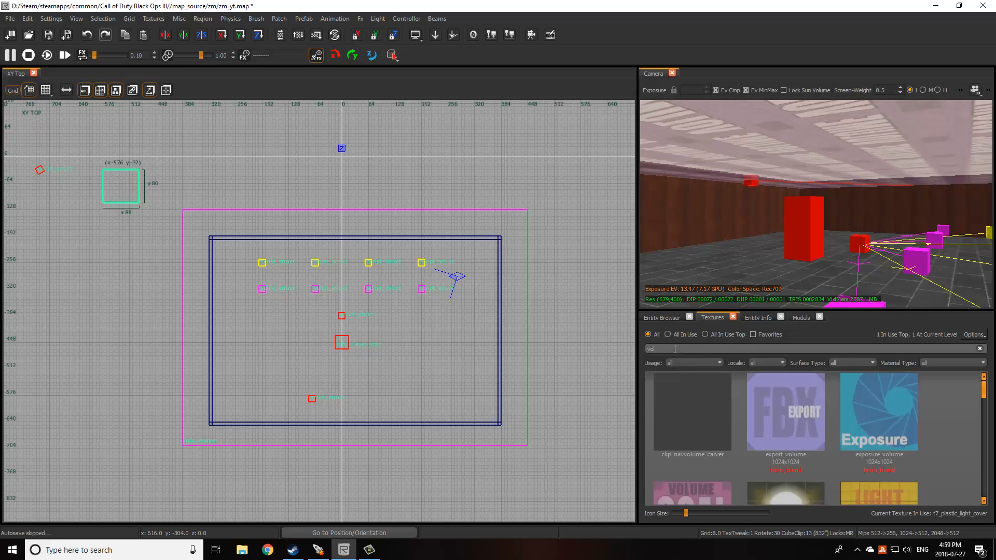
pyautogui.scroll(-3, 804, 449)
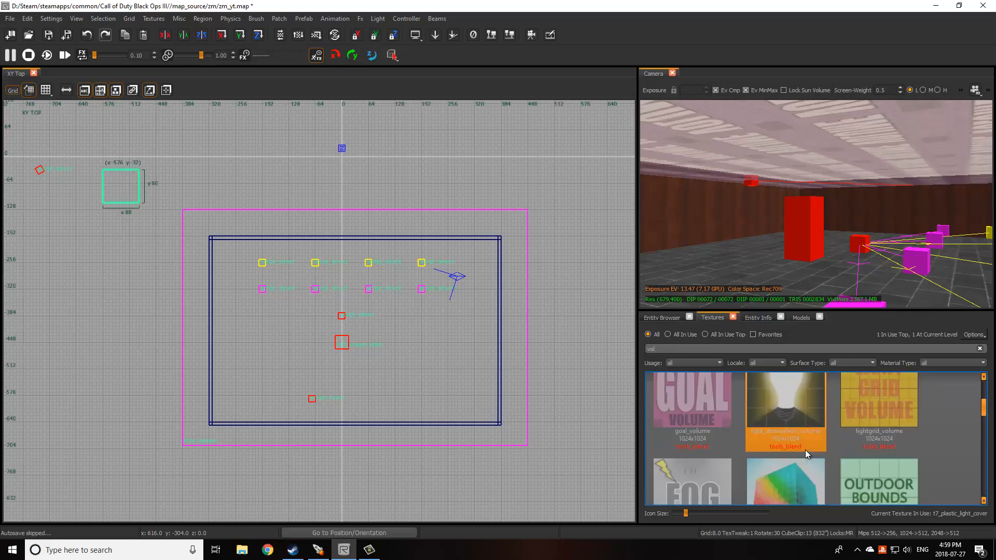
pyautogui.scroll(2, 803, 449)
pyautogui.scroll(-5, 803, 449)
pyautogui.scroll(3, 804, 449)
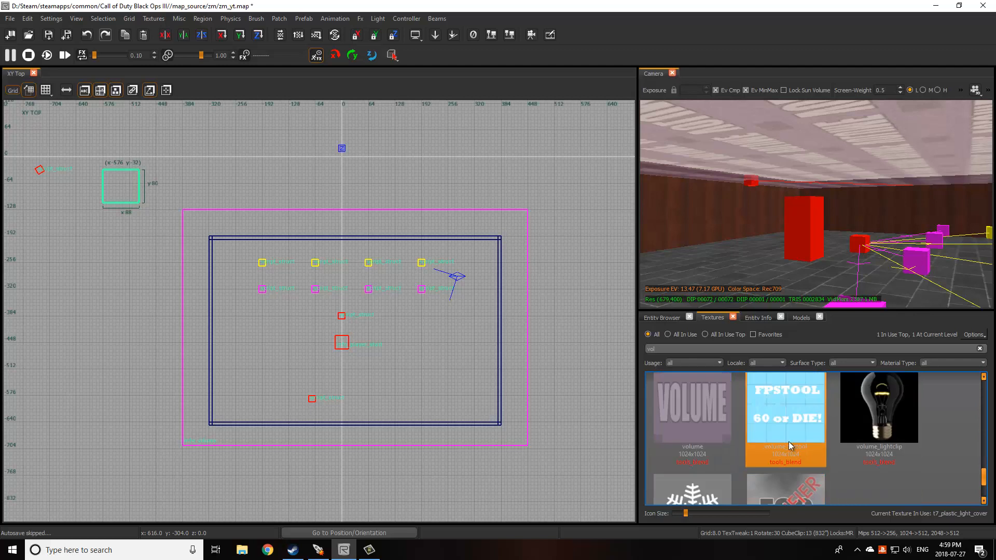
pyautogui.scroll(-1, 788, 440)
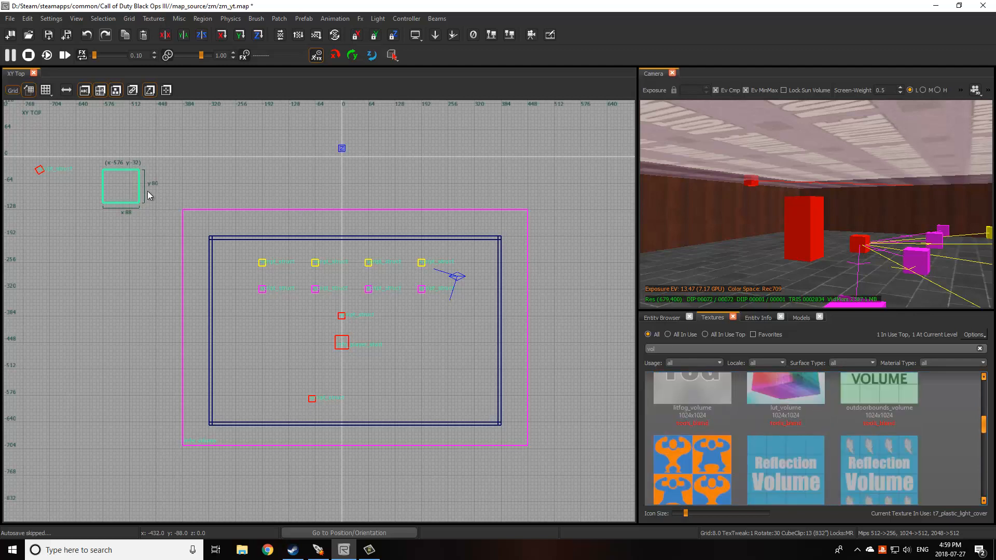
# Delete the small brush drawn outside the room
pyautogui.press('Escape')
pyautogui.keyDown('shift'); pyautogui.click(129, 187); pyautogui.keyUp('shift')
pyautogui.press('BackSpace')
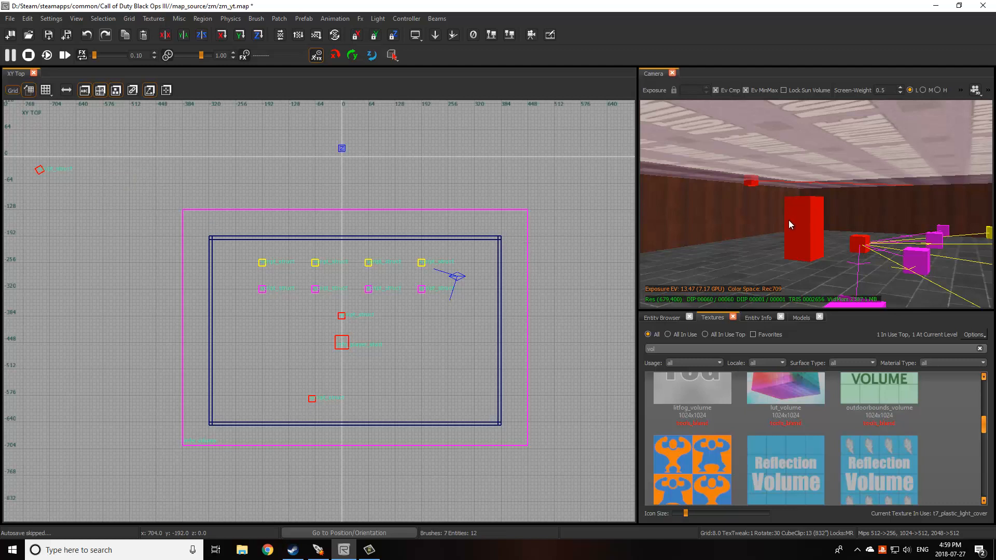
# Select the info volume above the room and shrink it to the room's outer outline, 704 by 456 units
pyautogui.scroll(-7, 758, 200)
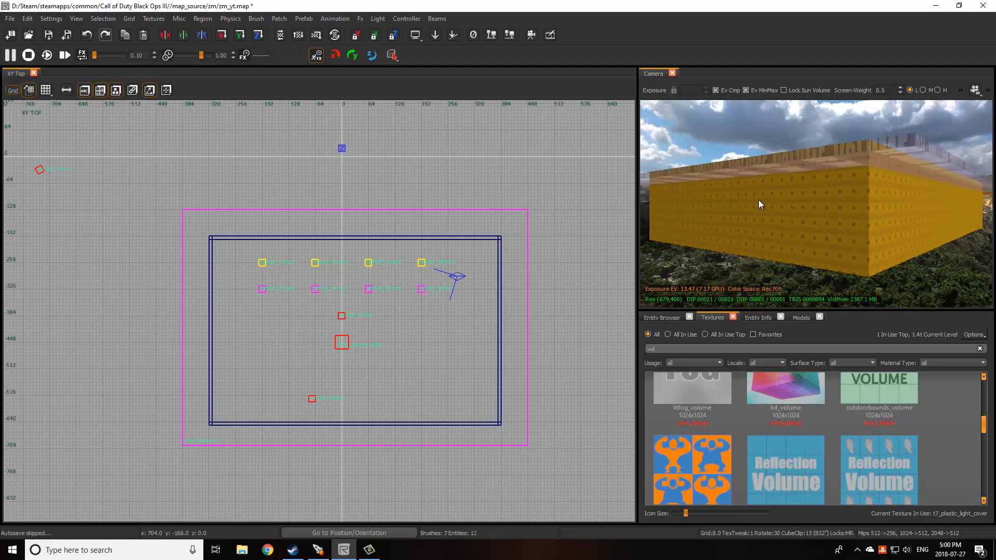
pyautogui.keyDown('shift'); pyautogui.click(812, 151); pyautogui.keyUp('shift')
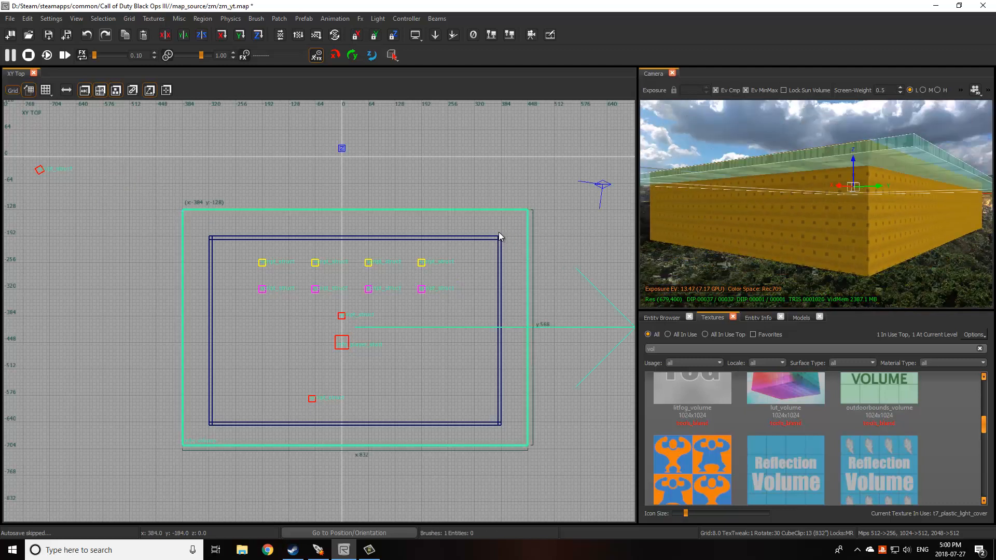
pyautogui.moveTo(536, 208); pyautogui.dragTo(509, 238)
pyautogui.moveTo(162, 465)
pyautogui.mouseDown()
pyautogui.moveTo(214, 436)
pyautogui.moveTo(188, 446)
pyautogui.mouseUp()
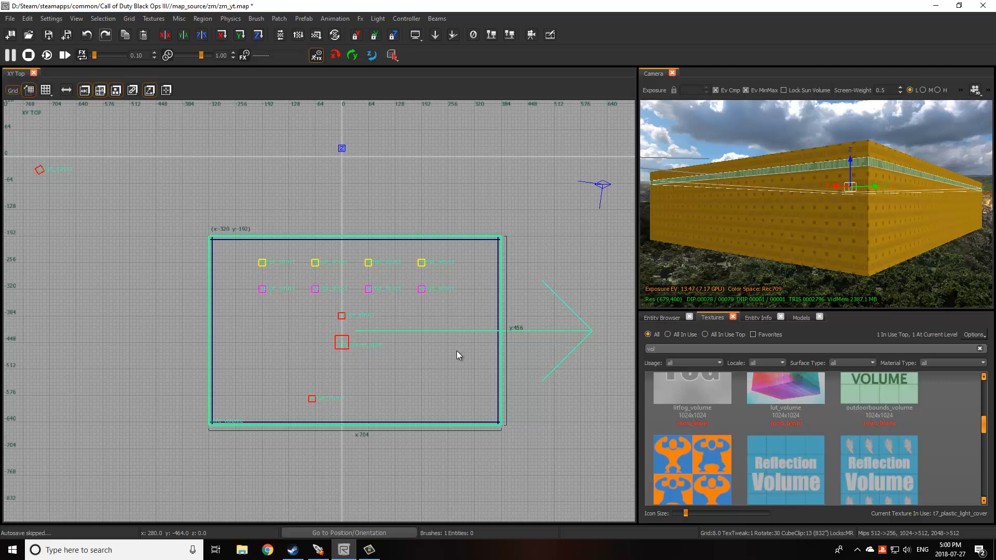
# In the front view, extend the volume down to the floor, 112 units tall, and narrow it to 688 units between the side walls
pyautogui.hotkey('ctrl', 'Tab')
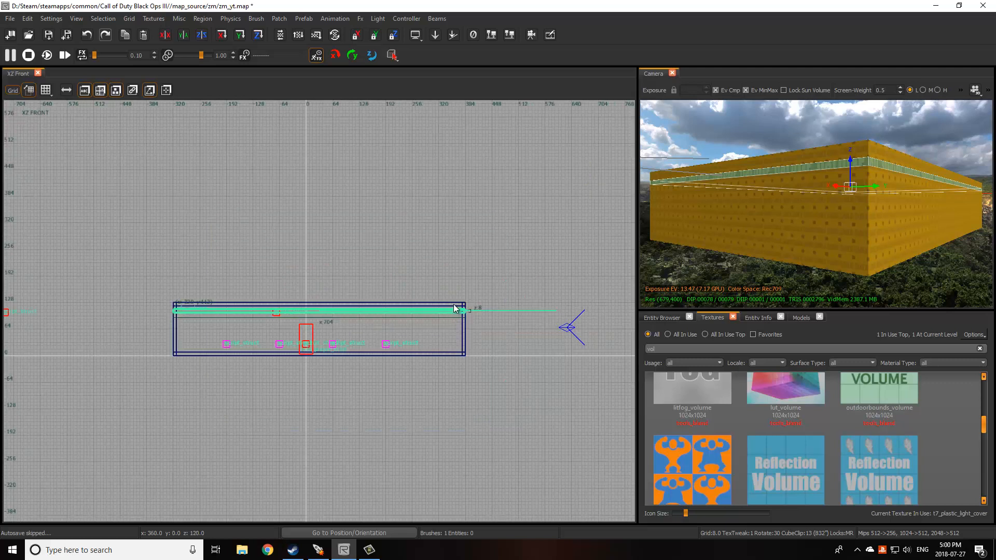
pyautogui.moveTo(457, 313); pyautogui.dragTo(447, 360)
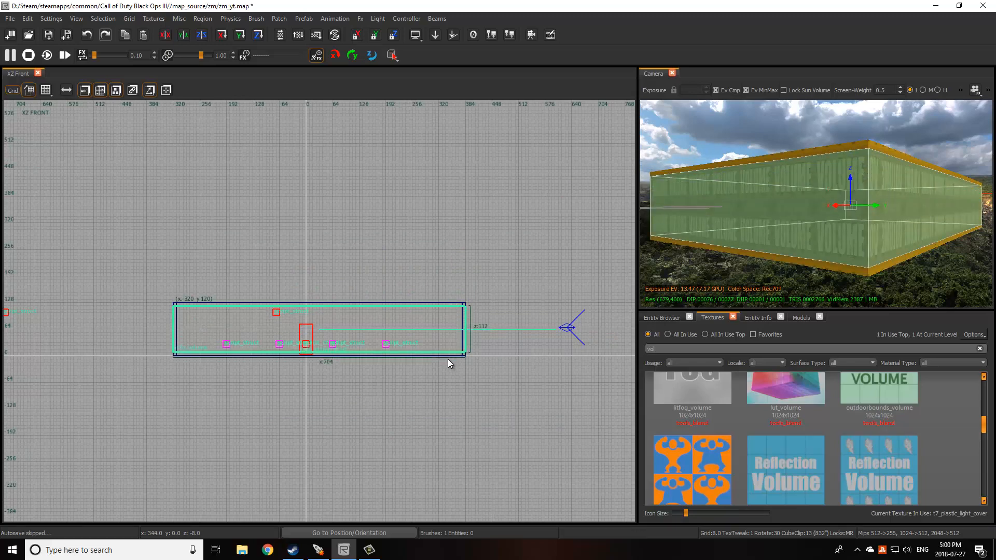
pyautogui.moveTo(154, 318); pyautogui.dragTo(157, 322)
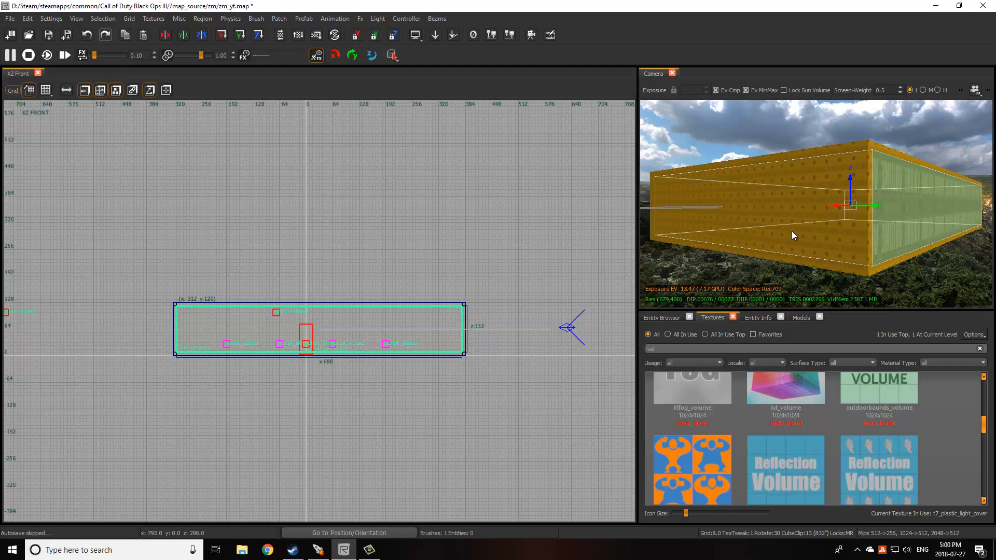
# Examine in the camera view, from inside and outside the room, how the volume fits against the walls
pyautogui.scroll(5, 793, 230)
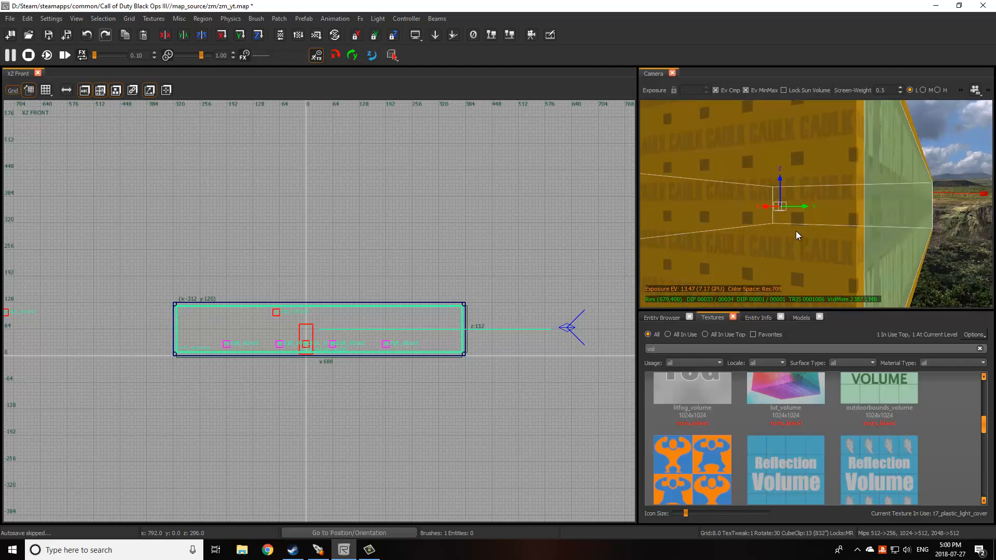
pyautogui.scroll(5, 795, 230)
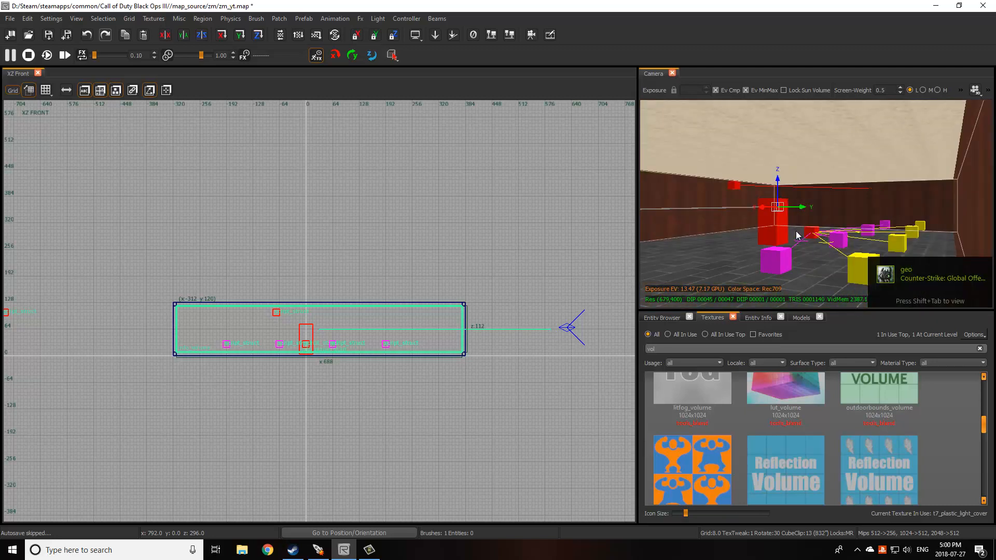
pyautogui.scroll(-5, 796, 232)
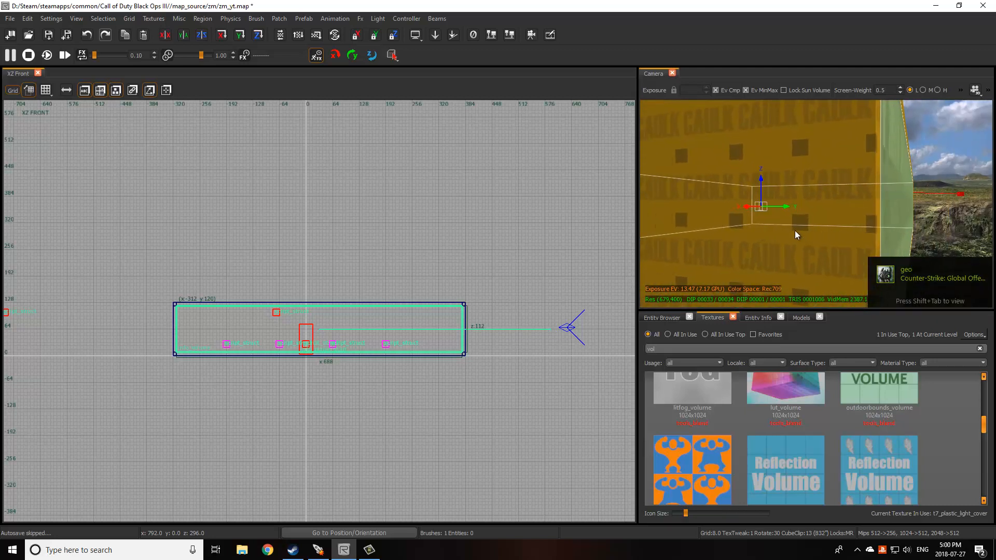
pyautogui.scroll(5, 794, 230)
pyautogui.scroll(-5, 797, 235)
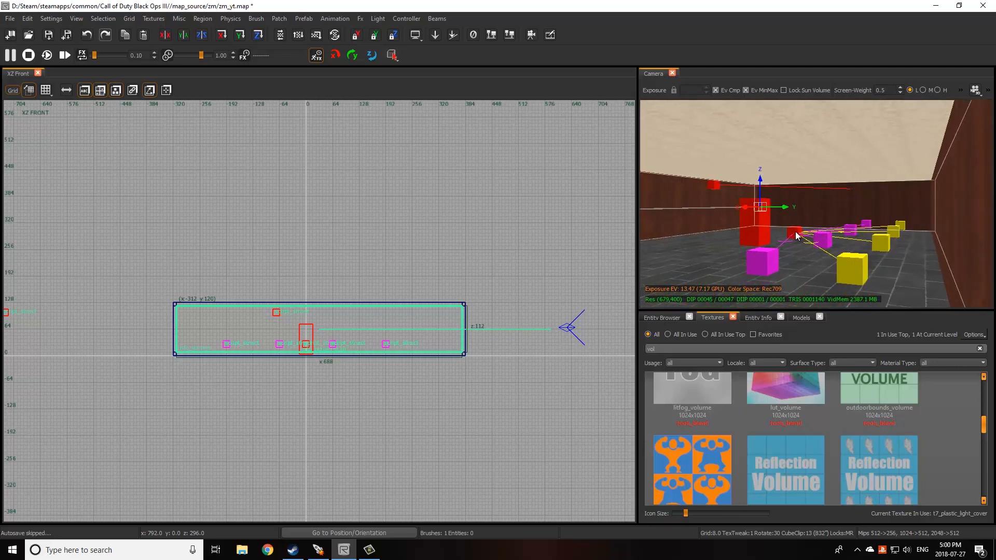
pyautogui.scroll(-5, 837, 206)
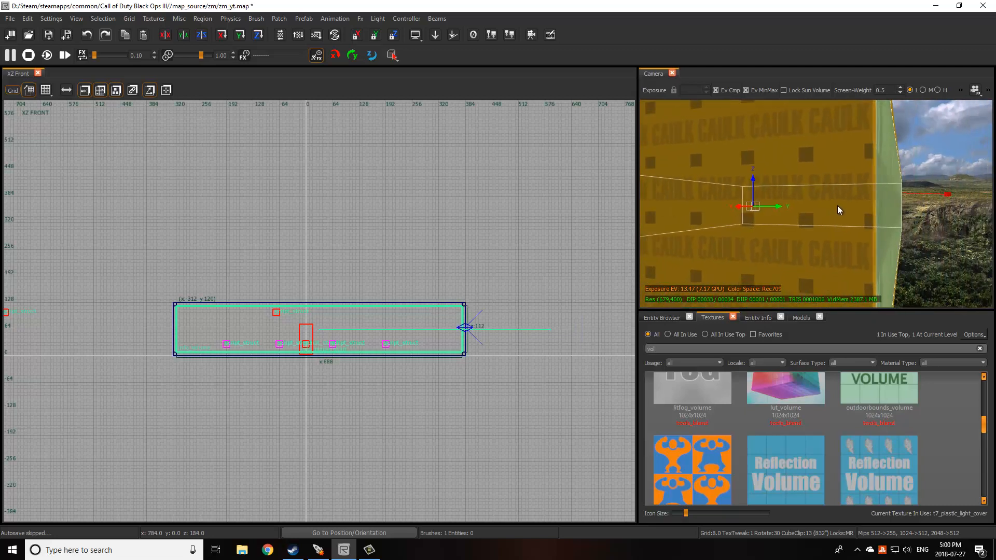
pyautogui.scroll(-1, 659, 274)
pyautogui.moveTo(883, 221); pyautogui.dragTo(882, 219, button='right')
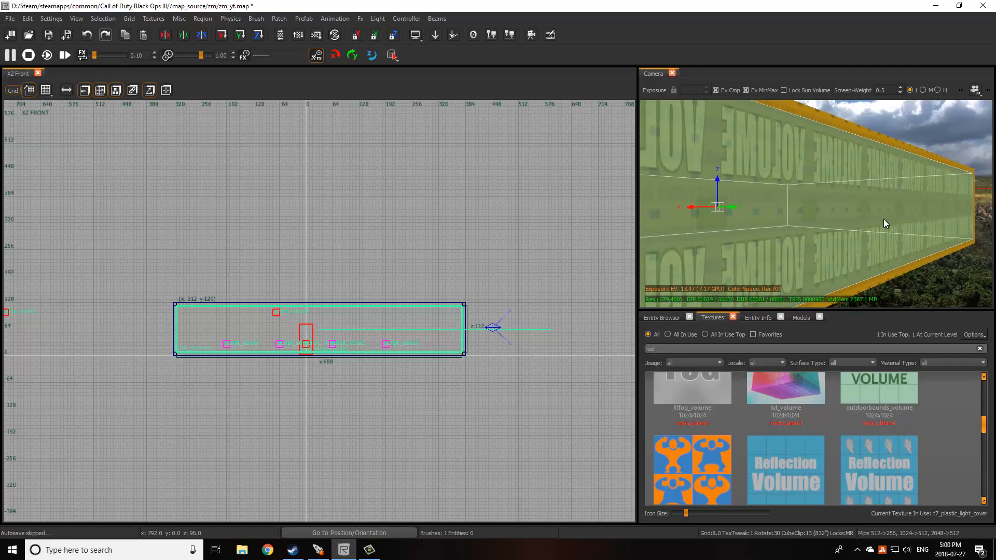
# In the side view, shorten the volume to 440 units along Y so both ends sit inside the walls
pyautogui.hotkey('ctrl', 'Tab')
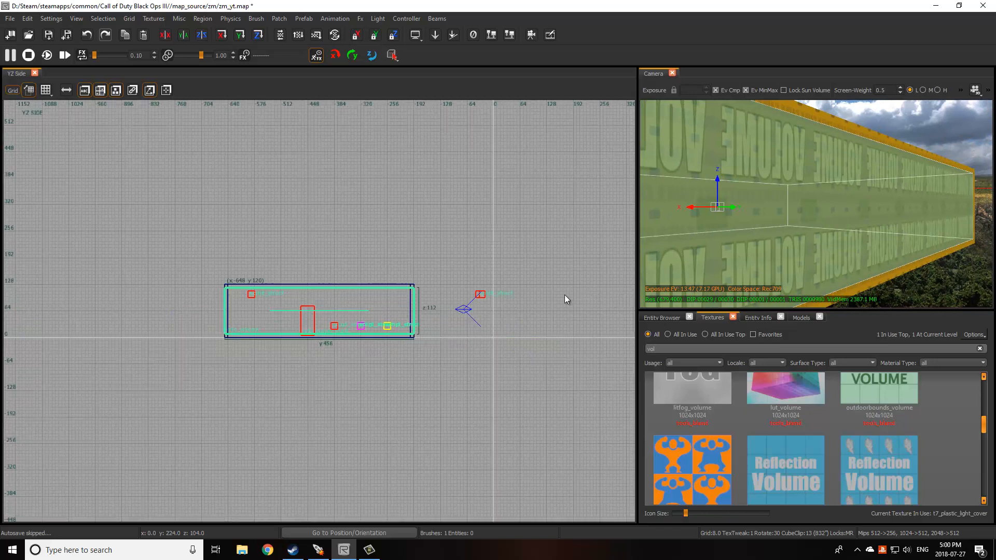
pyautogui.moveTo(430, 291); pyautogui.dragTo(424, 292)
pyautogui.moveTo(213, 302); pyautogui.dragTo(217, 304)
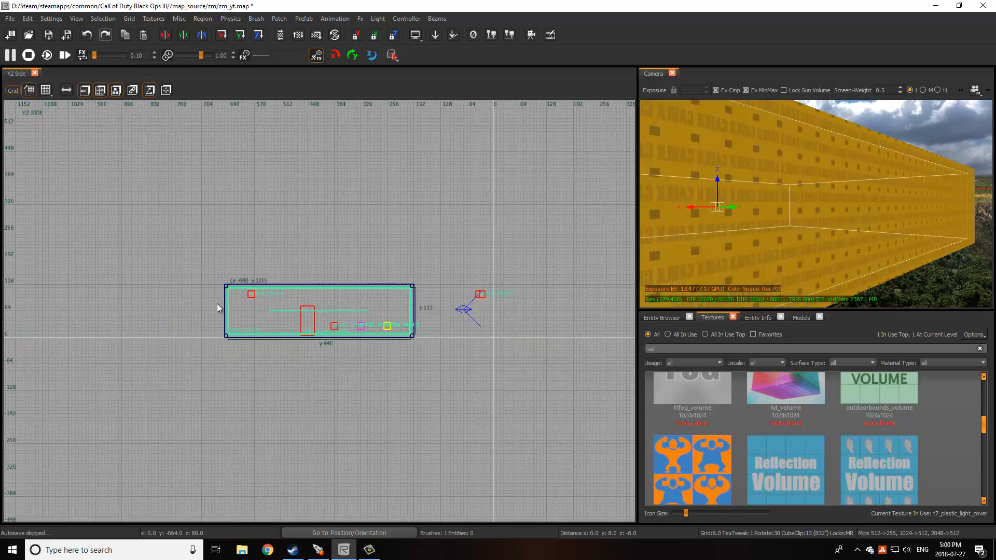
# In the top view, pull the volume's positive-X side inward to make it 552 units wide and inspect the gap
pyautogui.hotkey('ctrl', 'Tab')
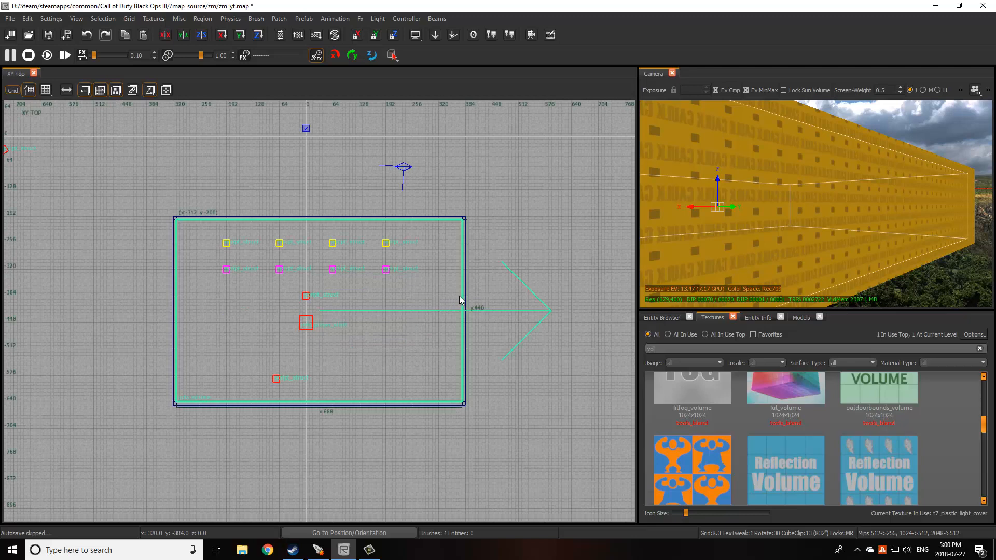
pyautogui.moveTo(462, 301); pyautogui.dragTo(456, 291)
pyautogui.moveTo(791, 213); pyautogui.dragTo(791, 214, button='right')
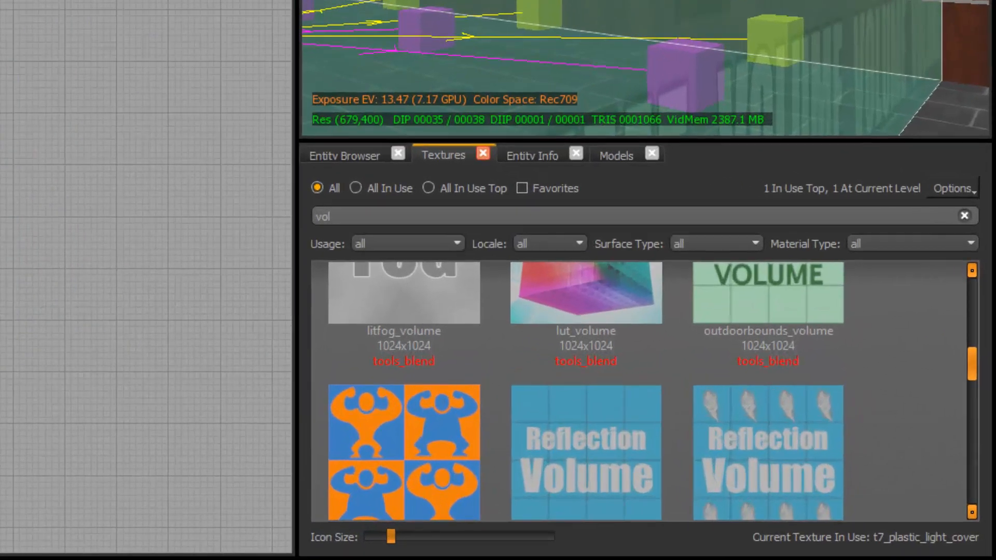
# Set the info volume's targetname to start_zone
pyautogui.press('n')
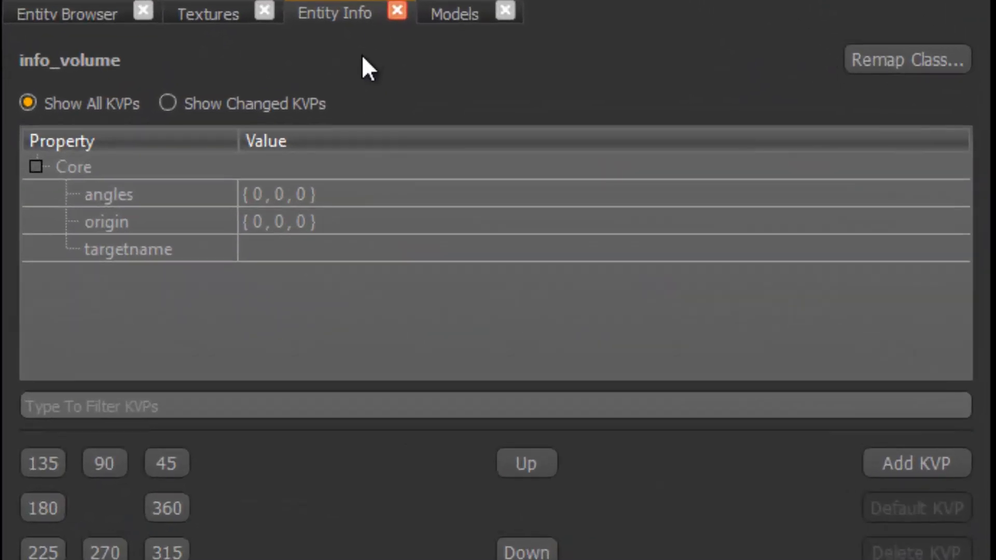
pyautogui.doubleClick(304, 247)
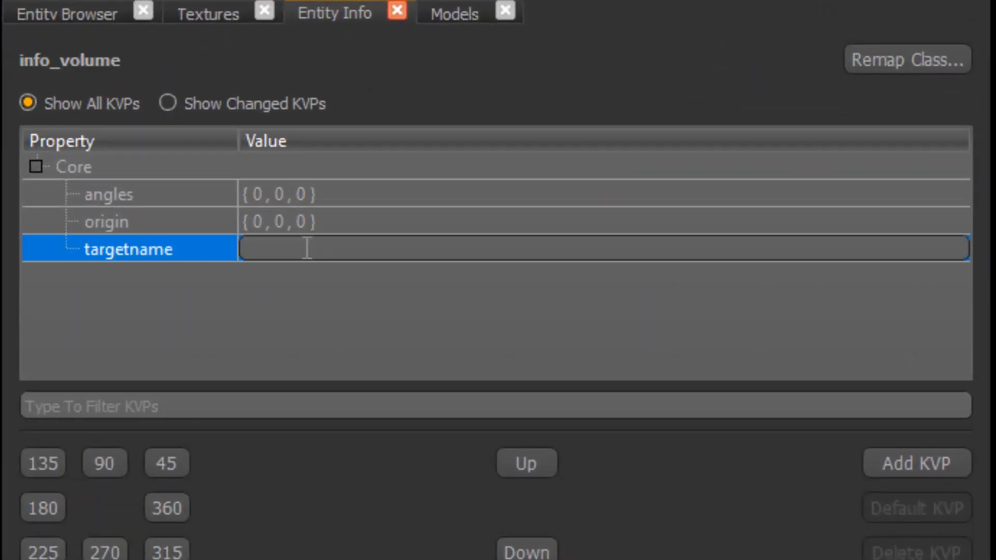
pyautogui.write('start-d')
pyautogui.press('BackSpace')
pyautogui.press('BackSpace')
pyautogui.write('_zone')
pyautogui.press('Return')
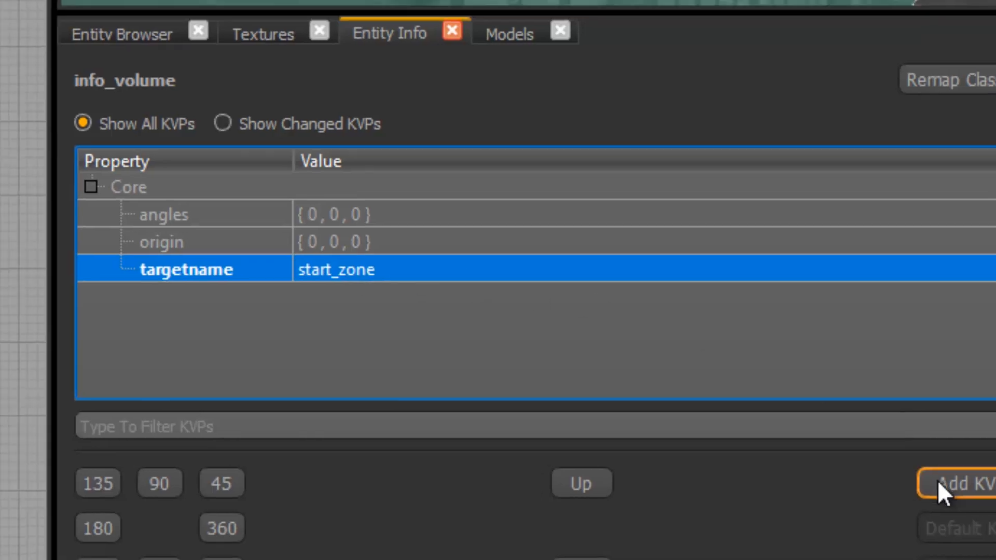
# Add a script_noteworthy key with the value player_volume to the info volume
pyautogui.click(917, 463)
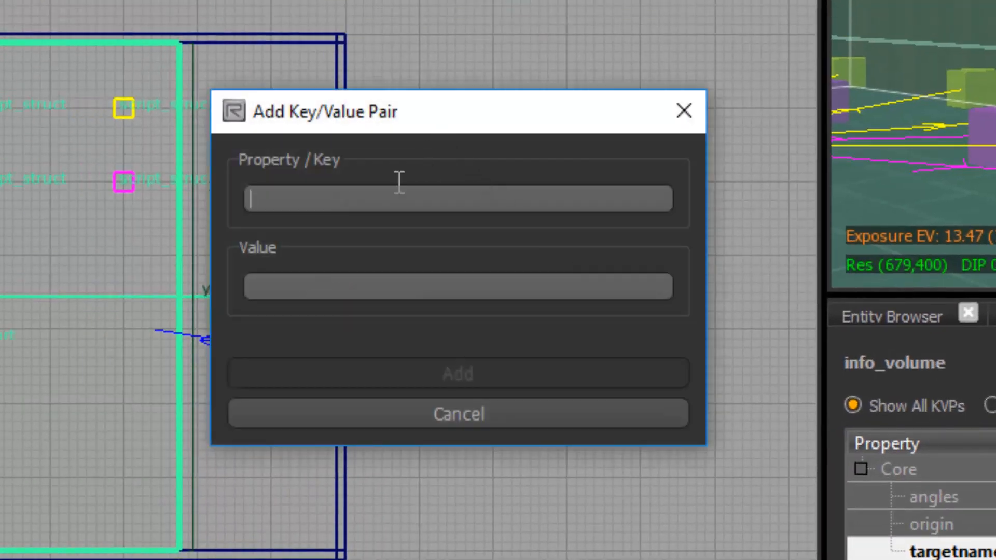
pyautogui.write('script_noteworthy')
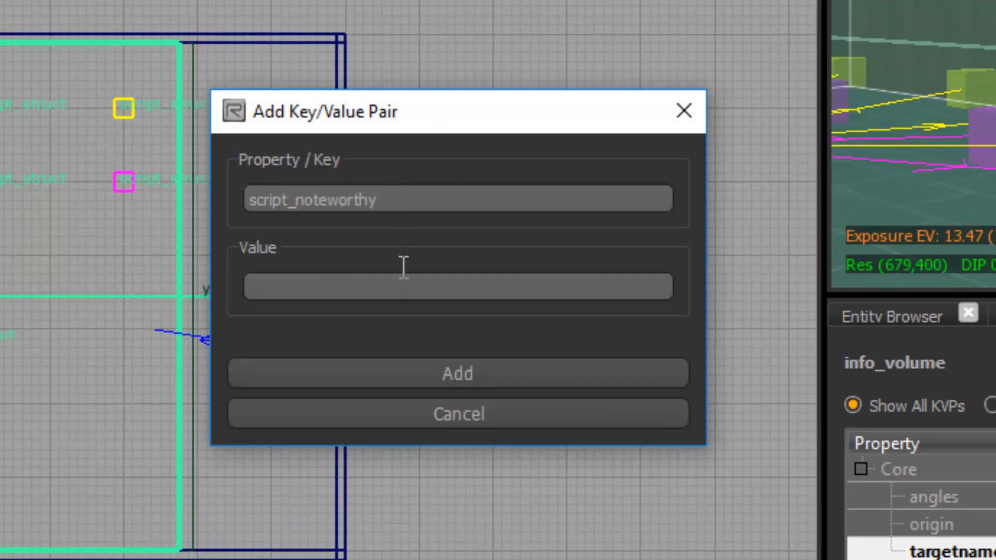
pyautogui.click(399, 289)
pyautogui.write('player_z')
pyautogui.press('BackSpace')
pyautogui.write('volume')
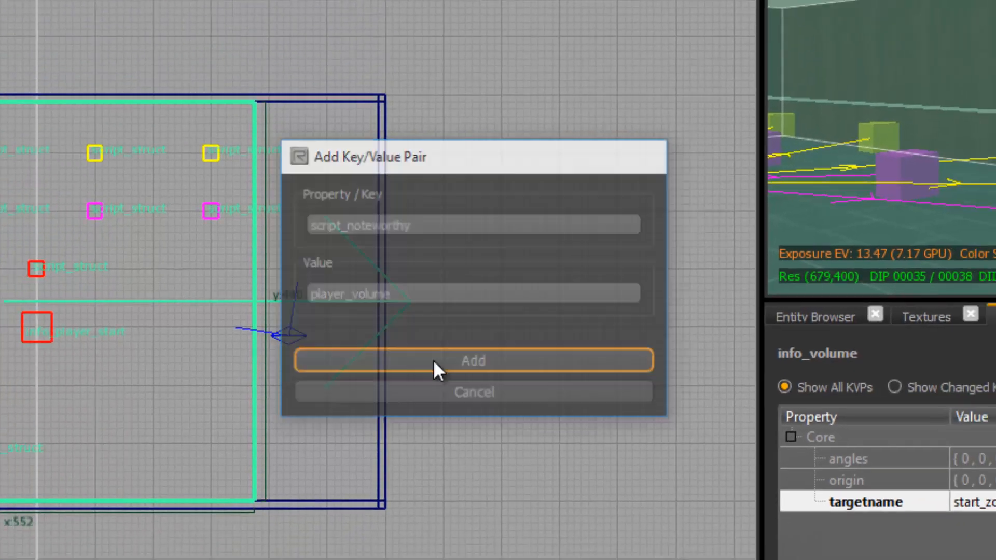
pyautogui.click(408, 380)
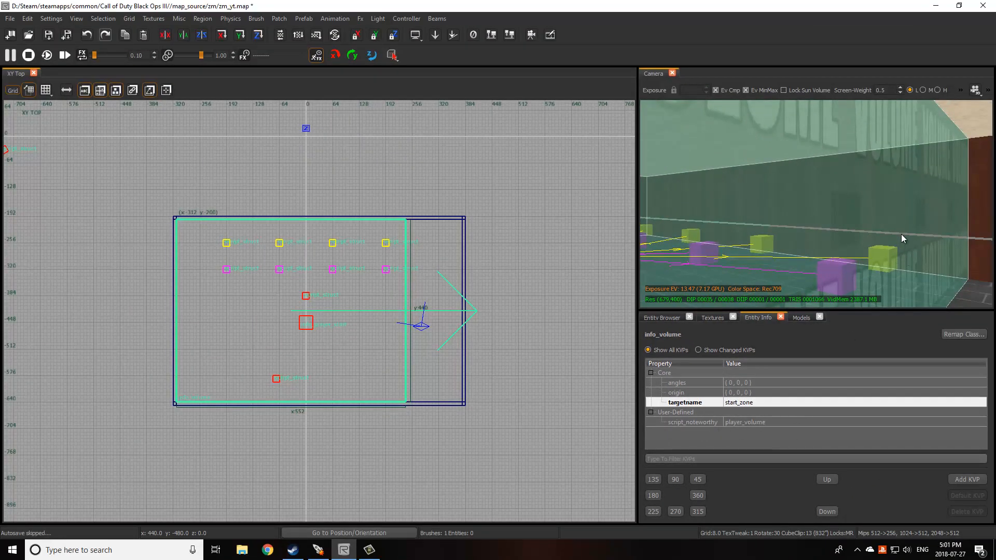
pyautogui.moveTo(900, 234); pyautogui.dragTo(901, 234, button='right')
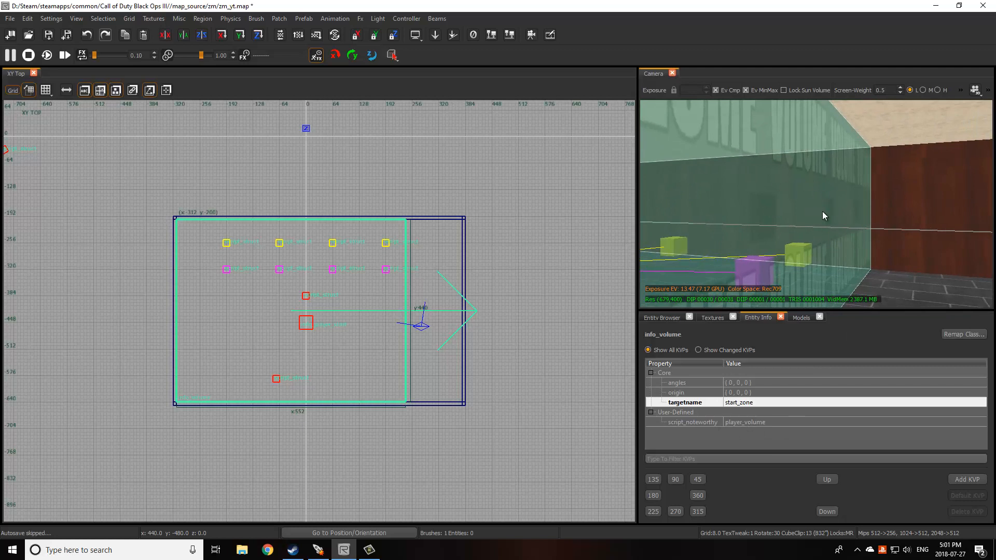
# Save the zm_yt map with the configured info volume
pyautogui.click(748, 403)
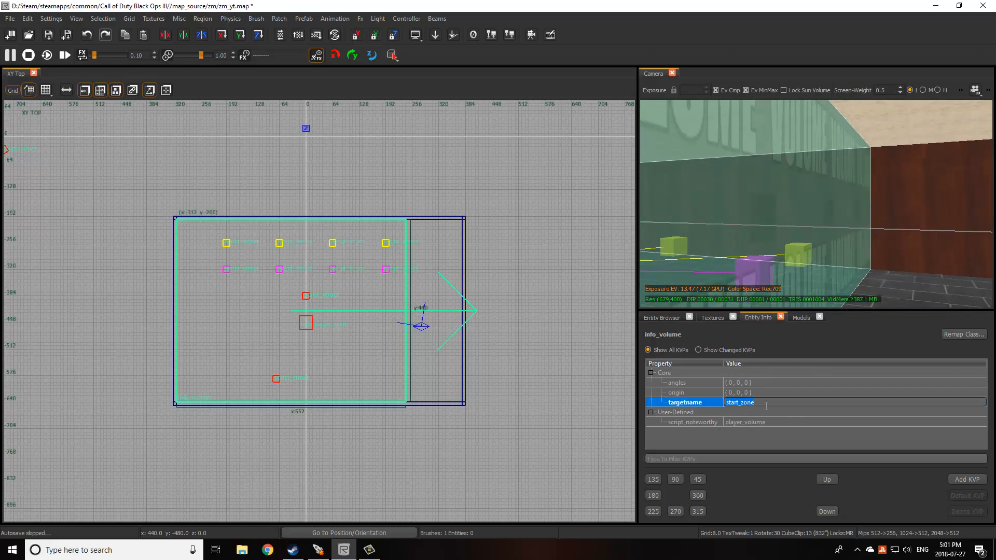
pyautogui.click(63, 37)
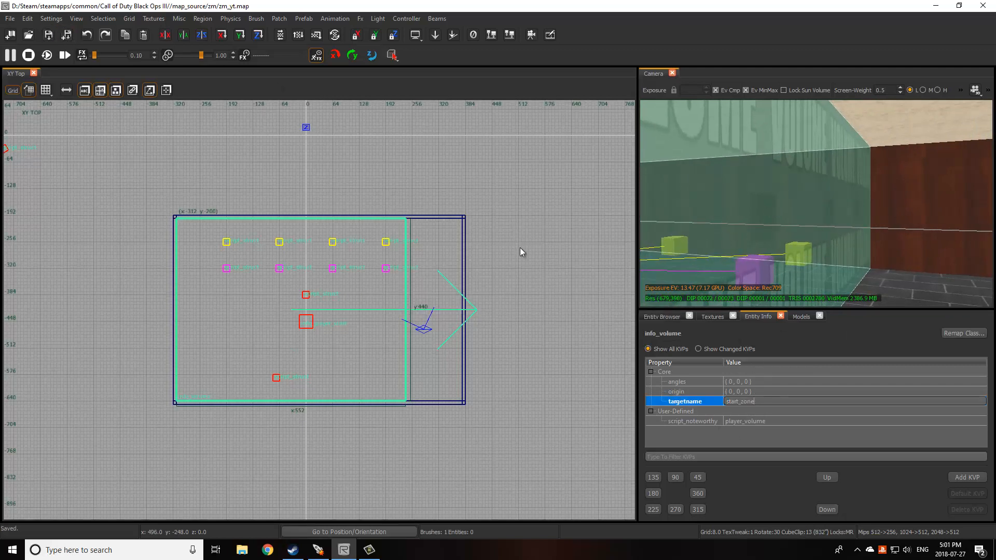
# Reselect the start_zone info volume, delete it from the room, and save the map again
pyautogui.moveTo(841, 219)
pyautogui.mouseDown(button='right')
pyautogui.moveTo(861, 241)
pyautogui.moveTo(843, 222)
pyautogui.mouseUp(button='right')
pyautogui.press('Escape')
pyautogui.keyDown('shift'); pyautogui.click(789, 200); pyautogui.keyUp('shift')
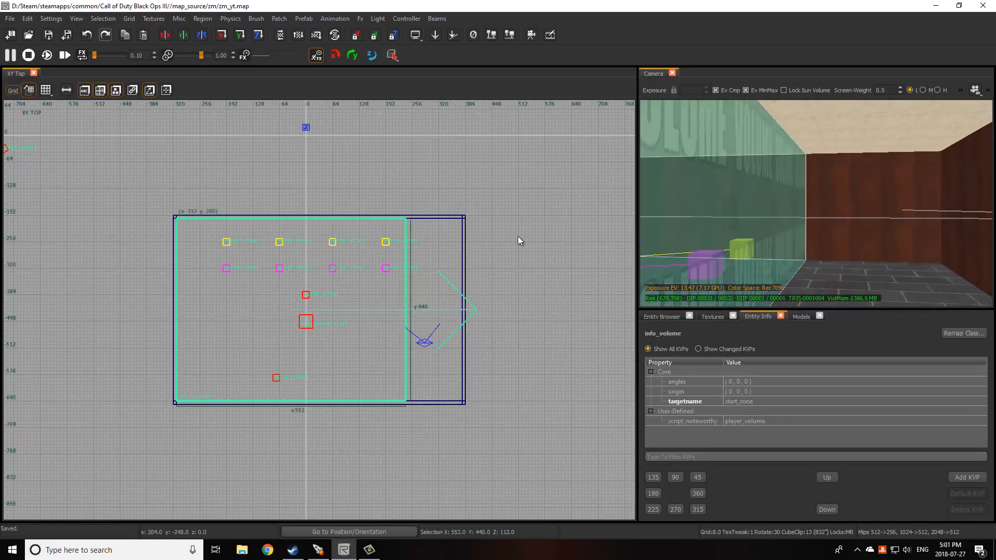
pyautogui.moveTo(798, 197); pyautogui.dragTo(818, 193, button='right')
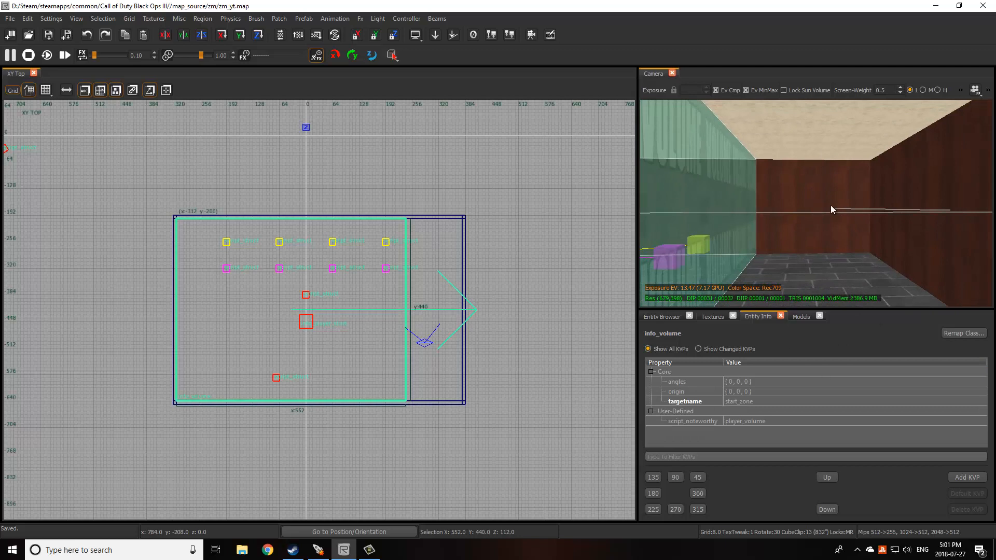
pyautogui.moveTo(808, 276)
pyautogui.mouseDown(button='right')
pyautogui.moveTo(804, 253)
pyautogui.moveTo(797, 272)
pyautogui.mouseUp(button='right')
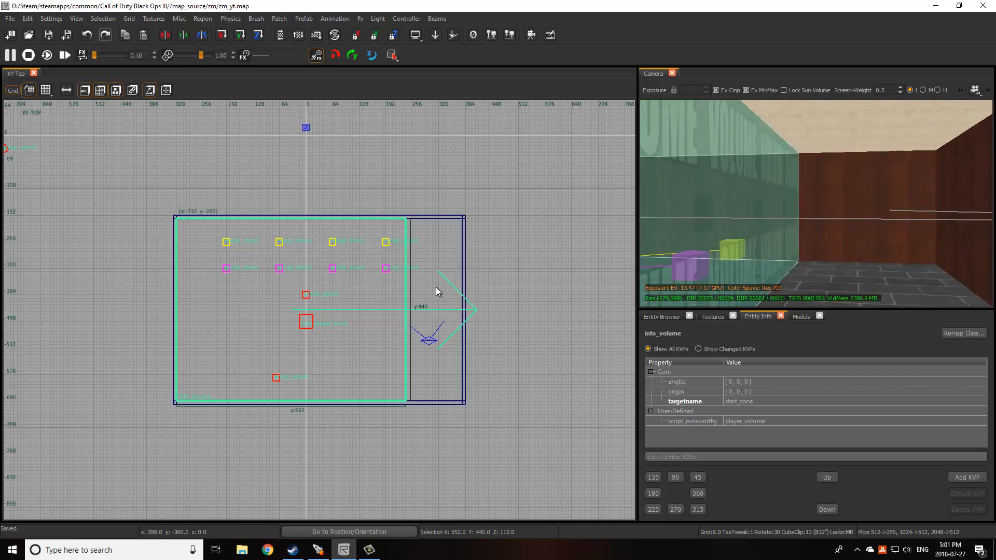
pyautogui.press('Delete')
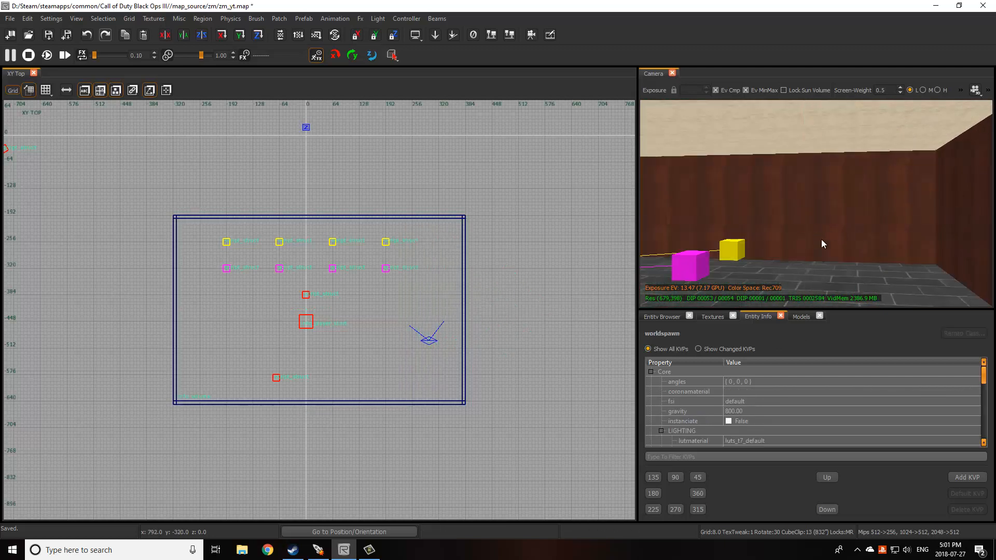
pyautogui.moveTo(822, 240); pyautogui.dragTo(840, 226, button='right')
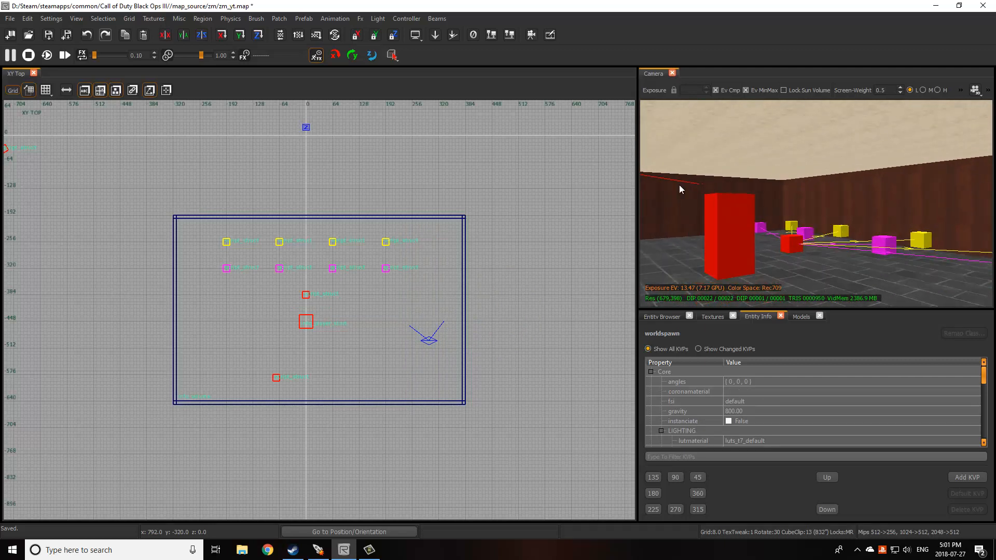
pyautogui.click(67, 34)
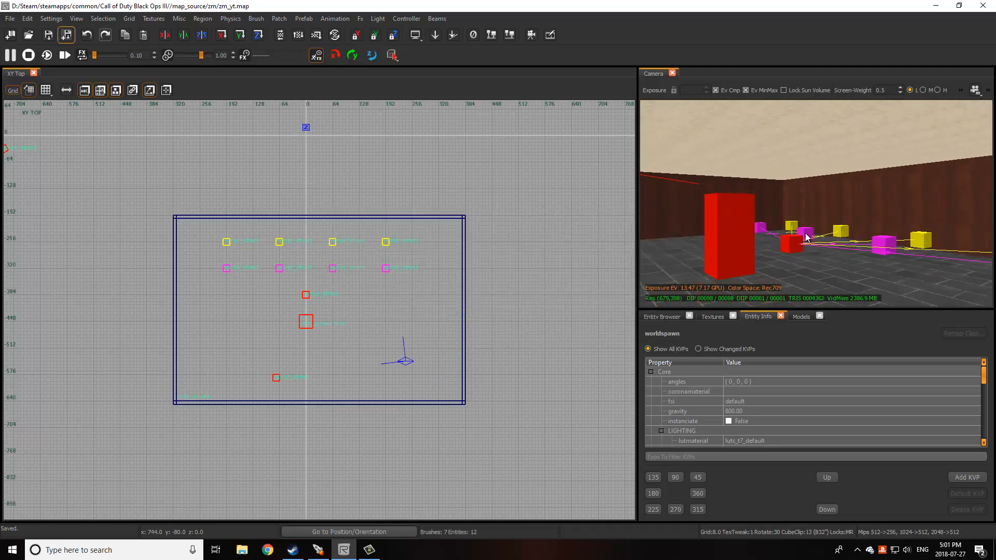
pyautogui.moveTo(805, 233); pyautogui.dragTo(804, 234, button='right')
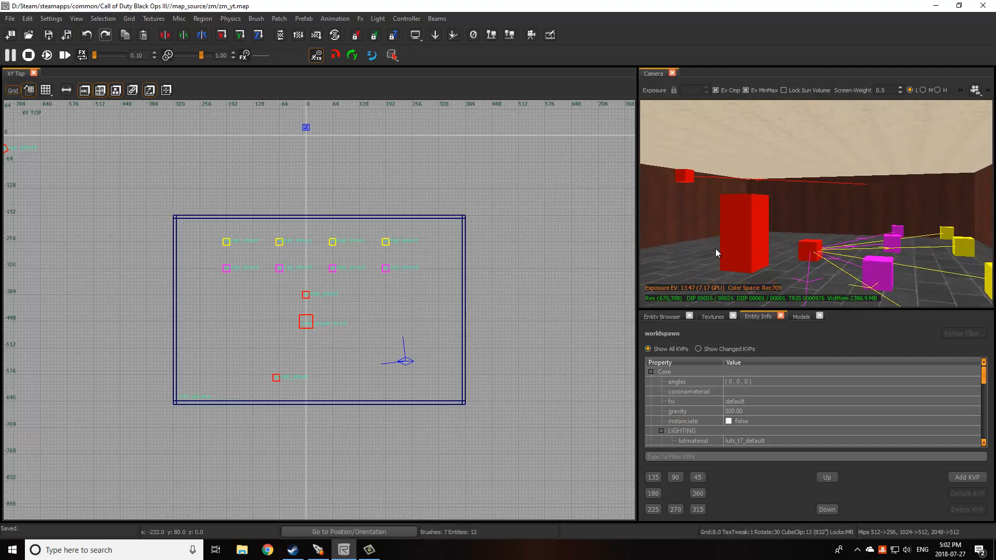